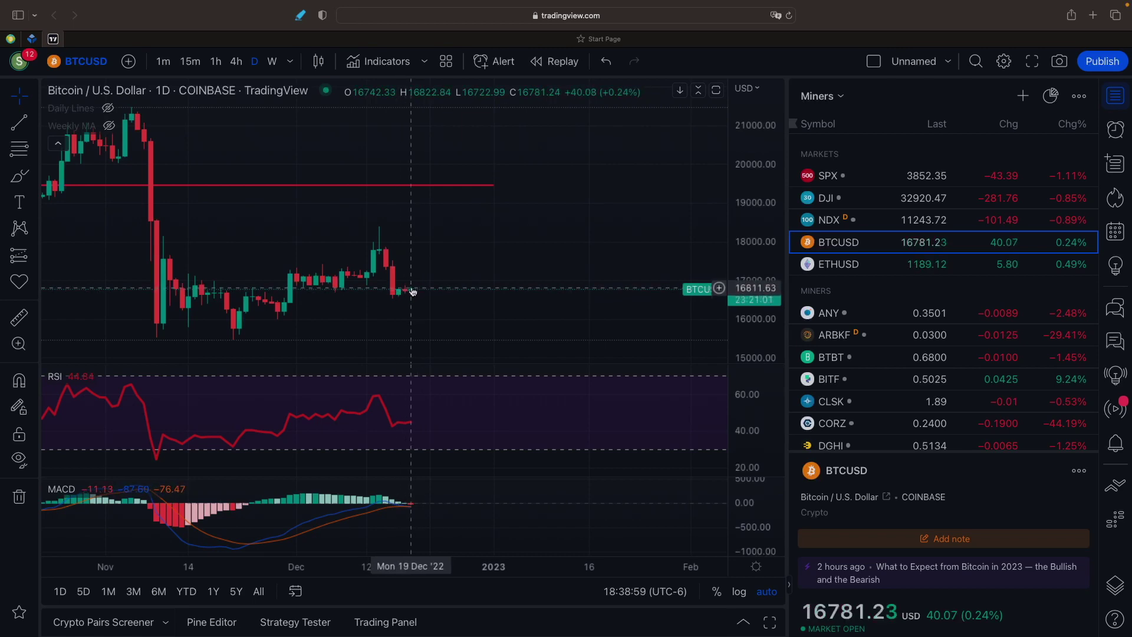
# Switch the Bitcoin chart to 1-hour candles, then move to the miner stock prices spreadsheet
pyautogui.click(236, 62)
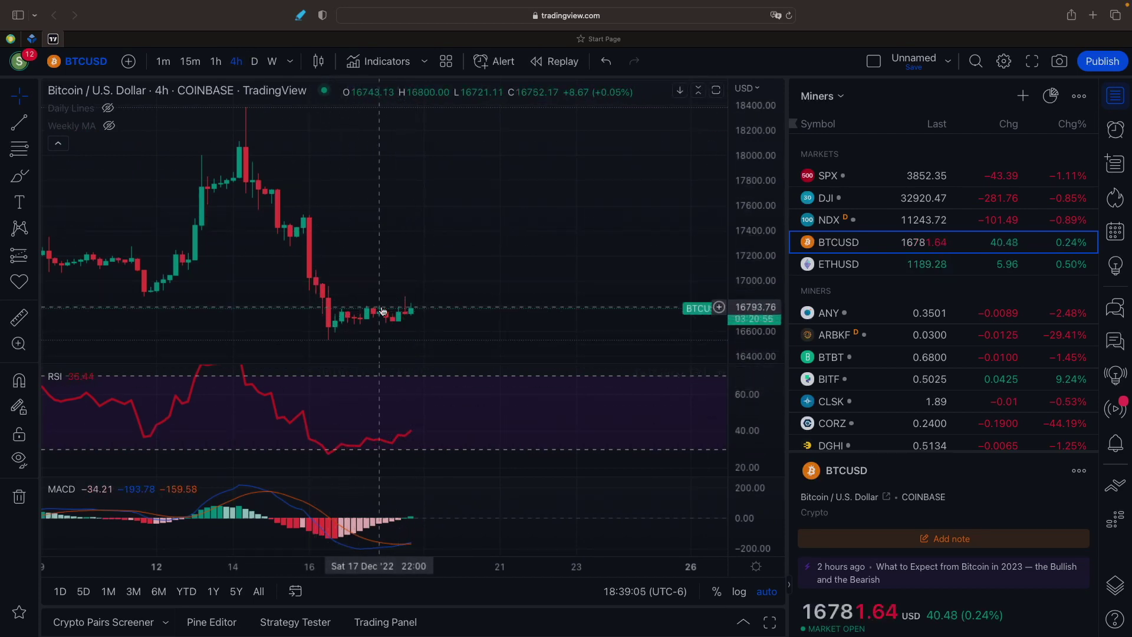
pyautogui.click(216, 63)
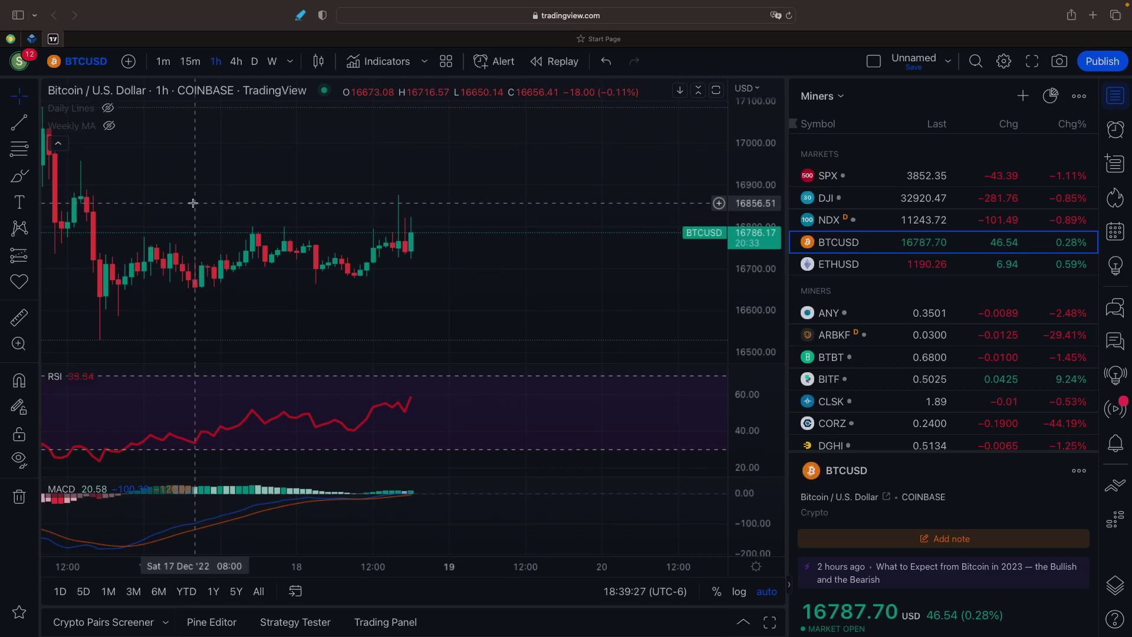
pyautogui.hotkey('ctrl', 'Right')
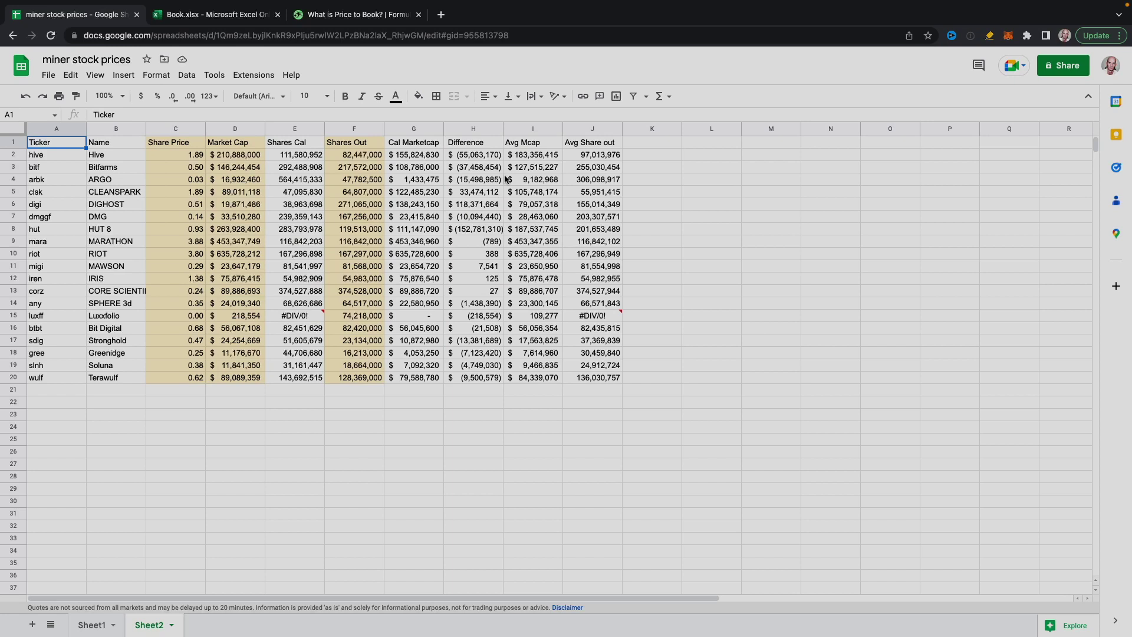
# Bring up the Book.xlsx workbook in Excel after a quick look back at the Google sheet
pyautogui.click(202, 16)
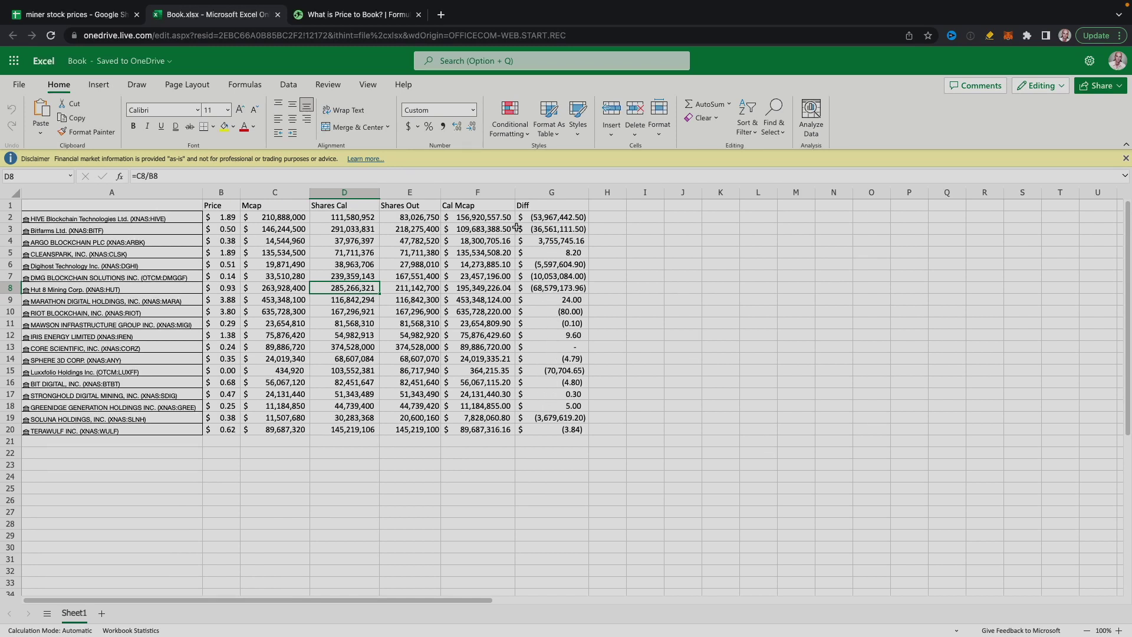
pyautogui.click(77, 15)
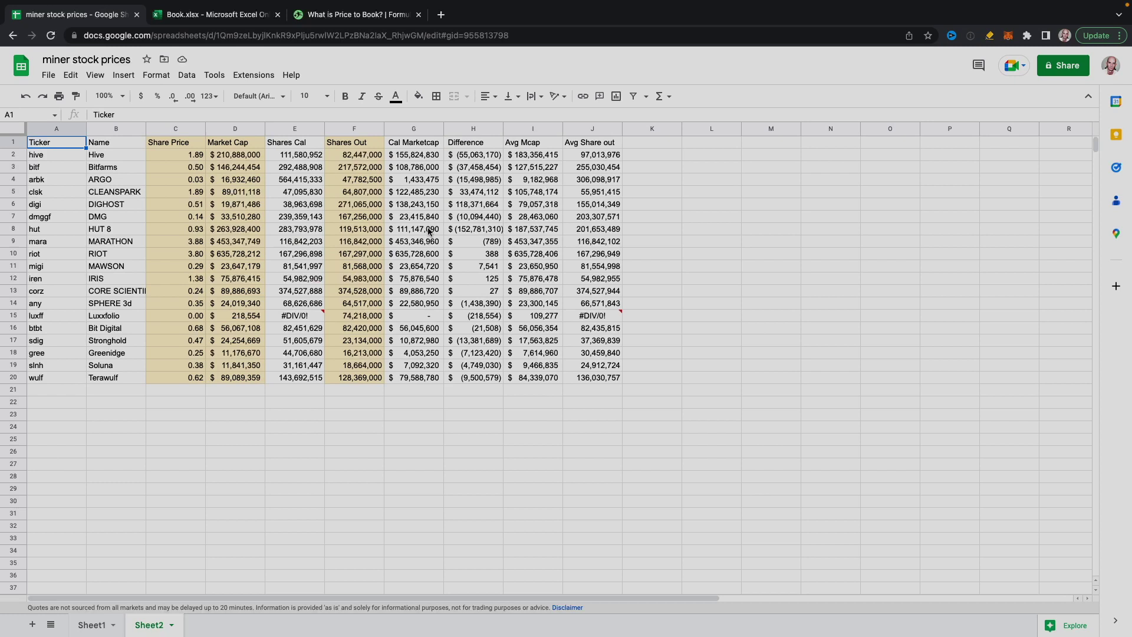
pyautogui.click(239, 22)
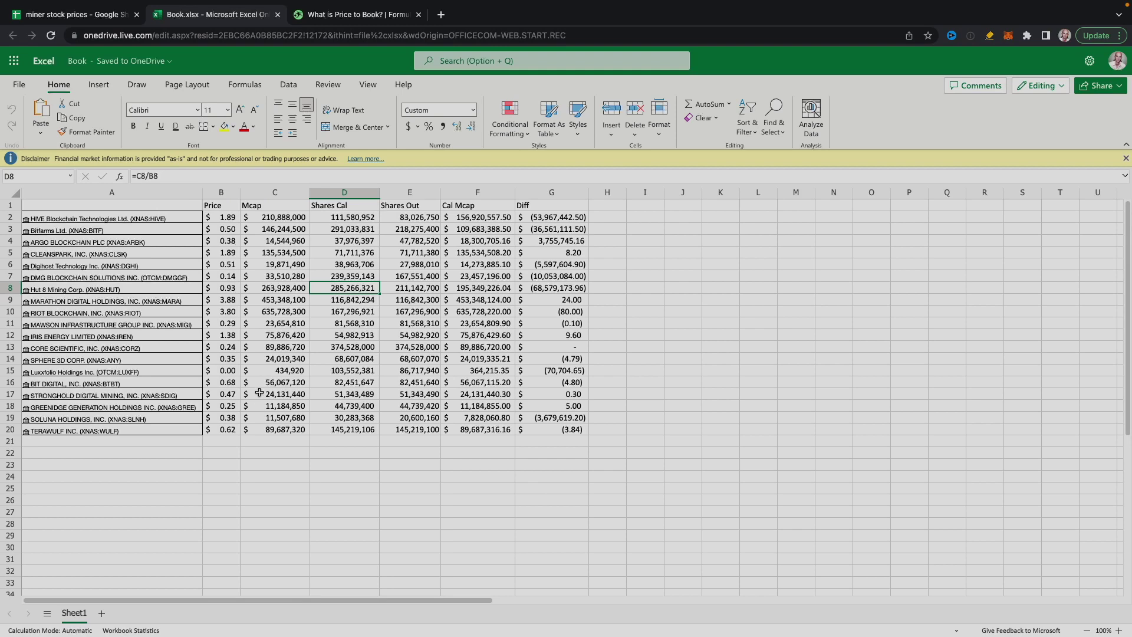
# Switch to the Numbers workbook showing the QUARTERLY sheet's Q/Q Hashrate Growth ranking
pyautogui.hotkey('ctrl', 'Right')
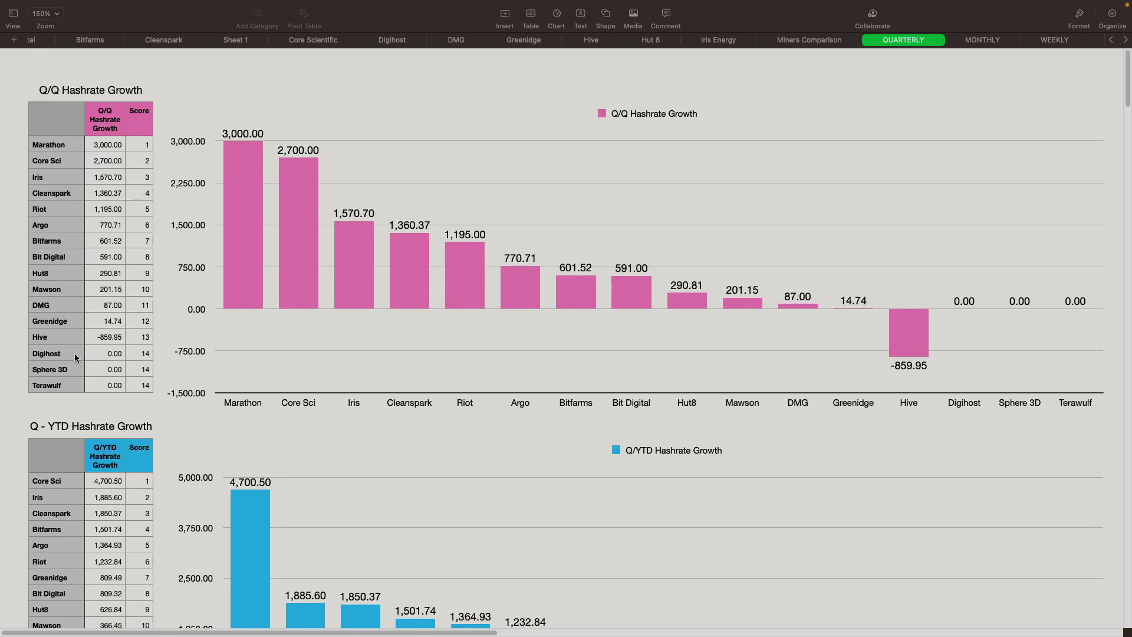
pyautogui.scroll(-5, 144, 381)
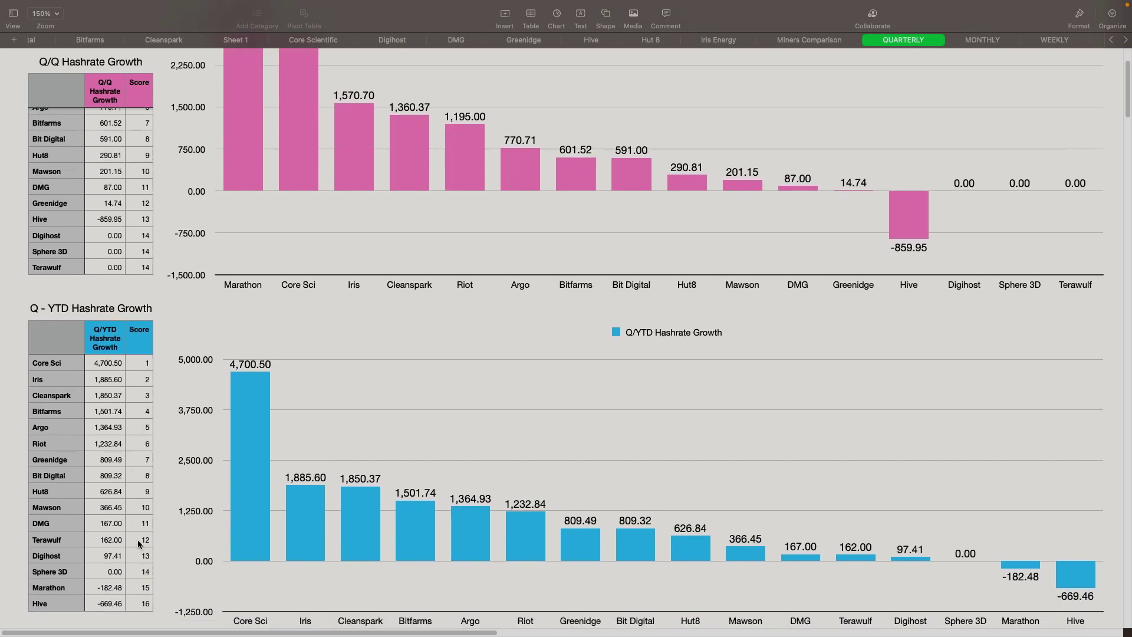
pyautogui.scroll(-15, 137, 540)
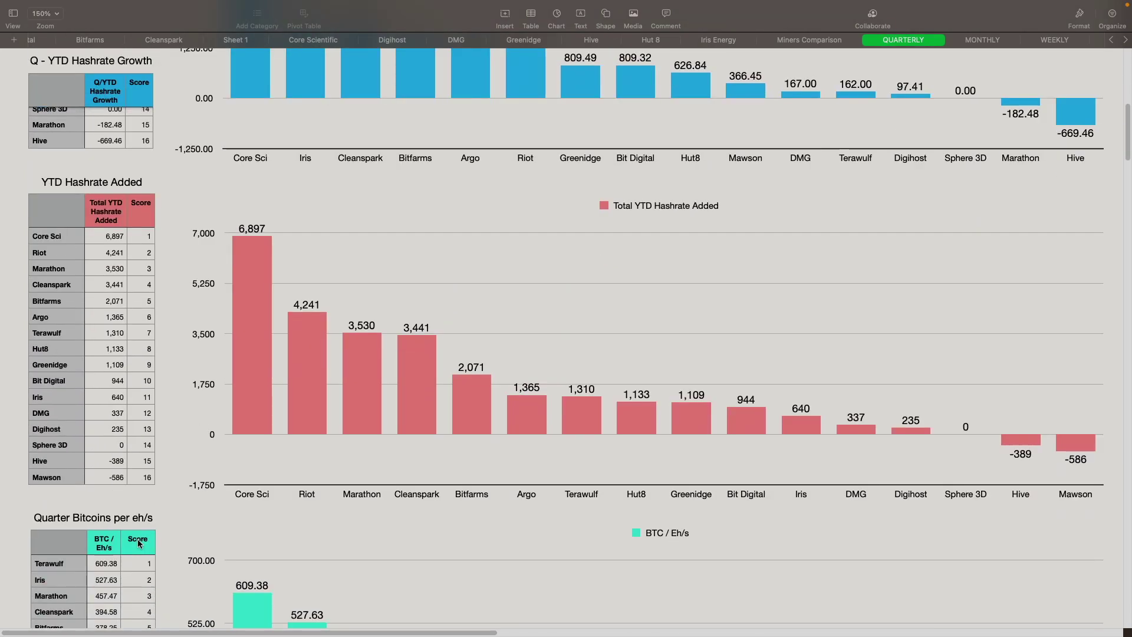
pyautogui.scroll(-20, 136, 539)
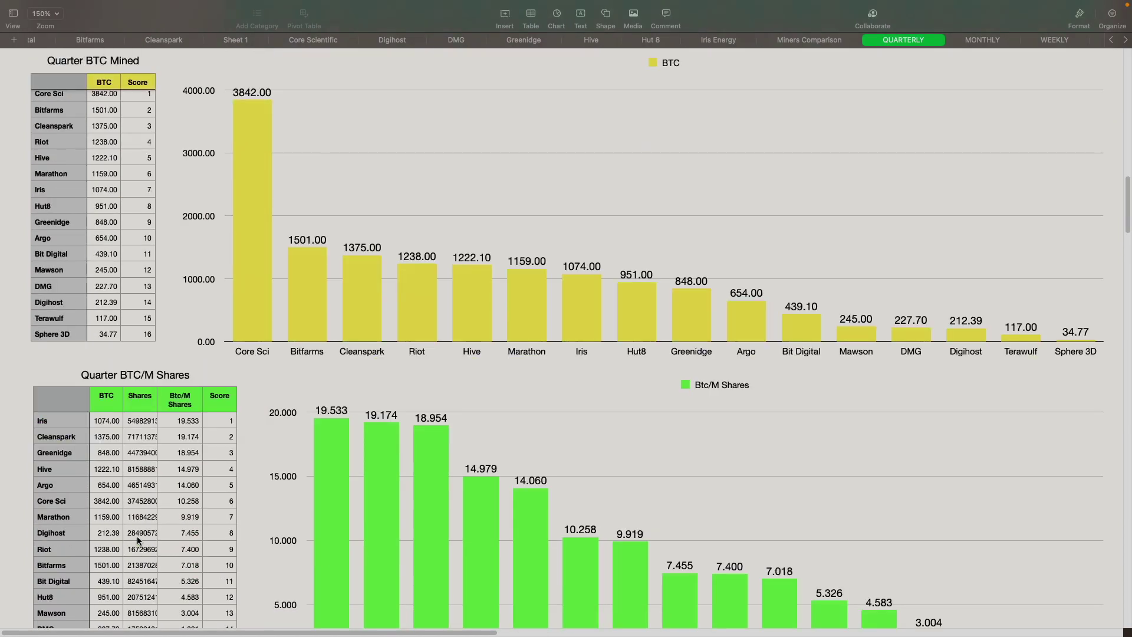
pyautogui.scroll(-20, 140, 540)
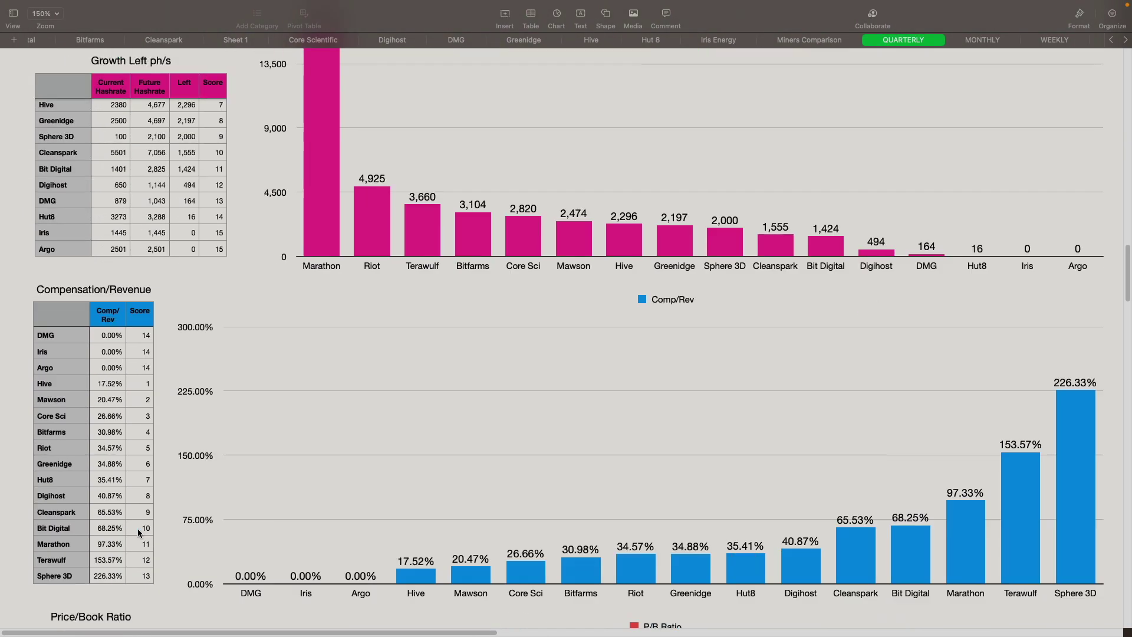
pyautogui.scroll(-9, 138, 533)
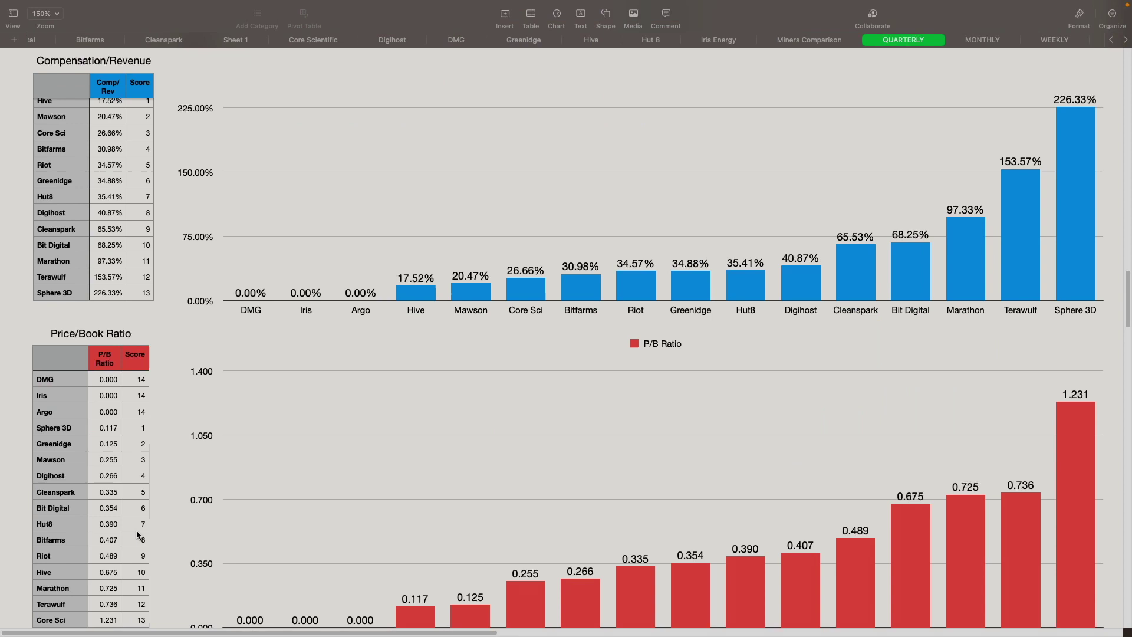
pyautogui.scroll(4, 136, 529)
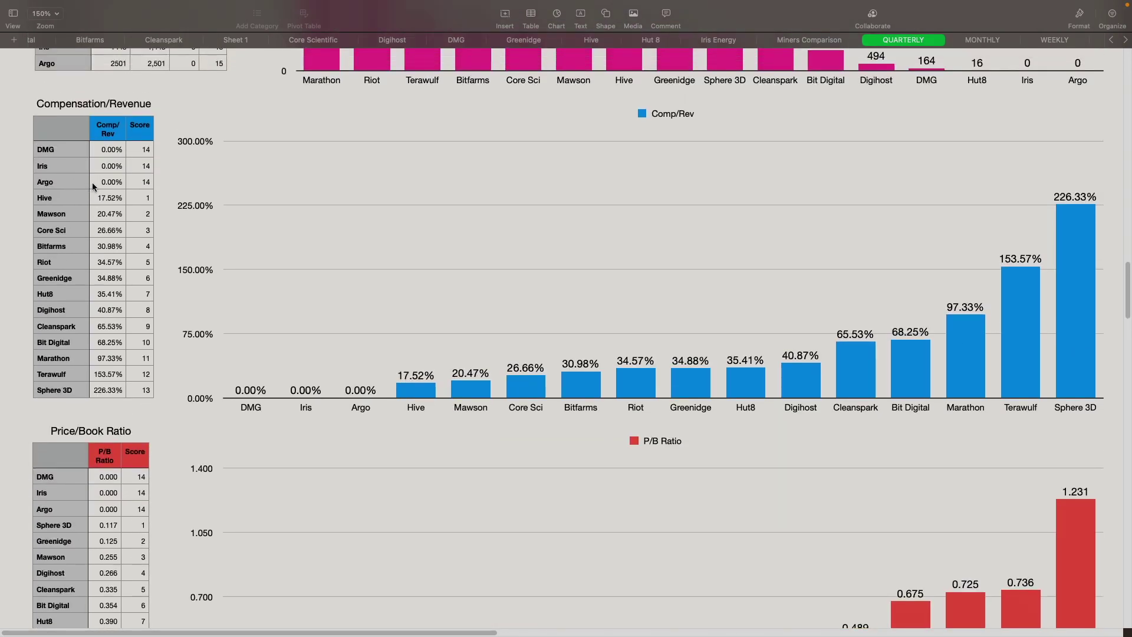
pyautogui.scroll(1, 112, 187)
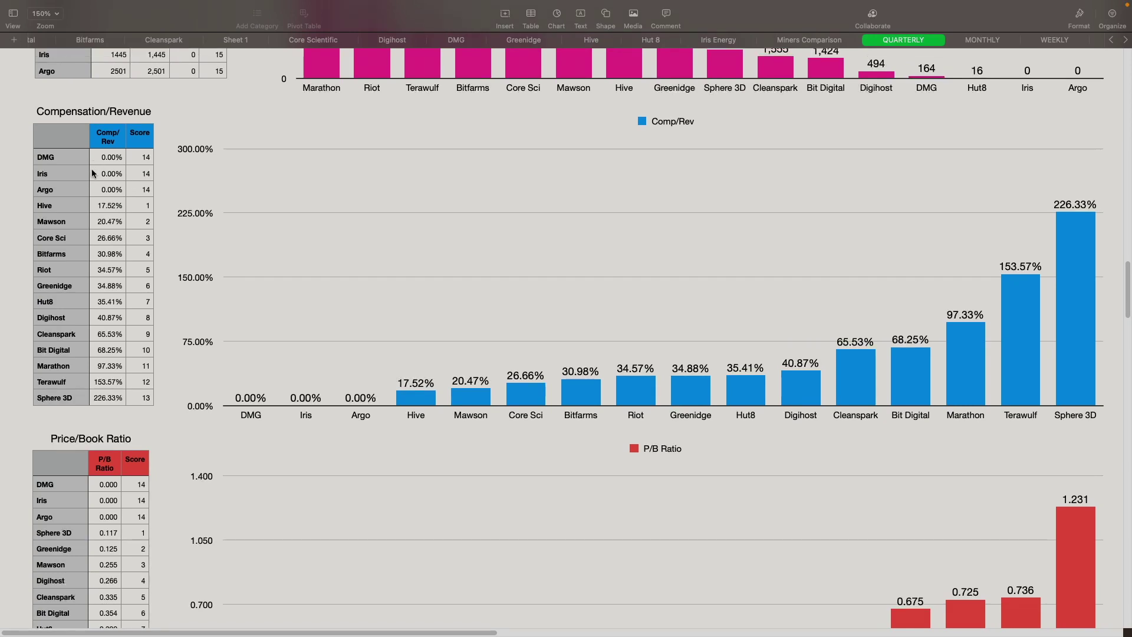
pyautogui.scroll(10, 178, 244)
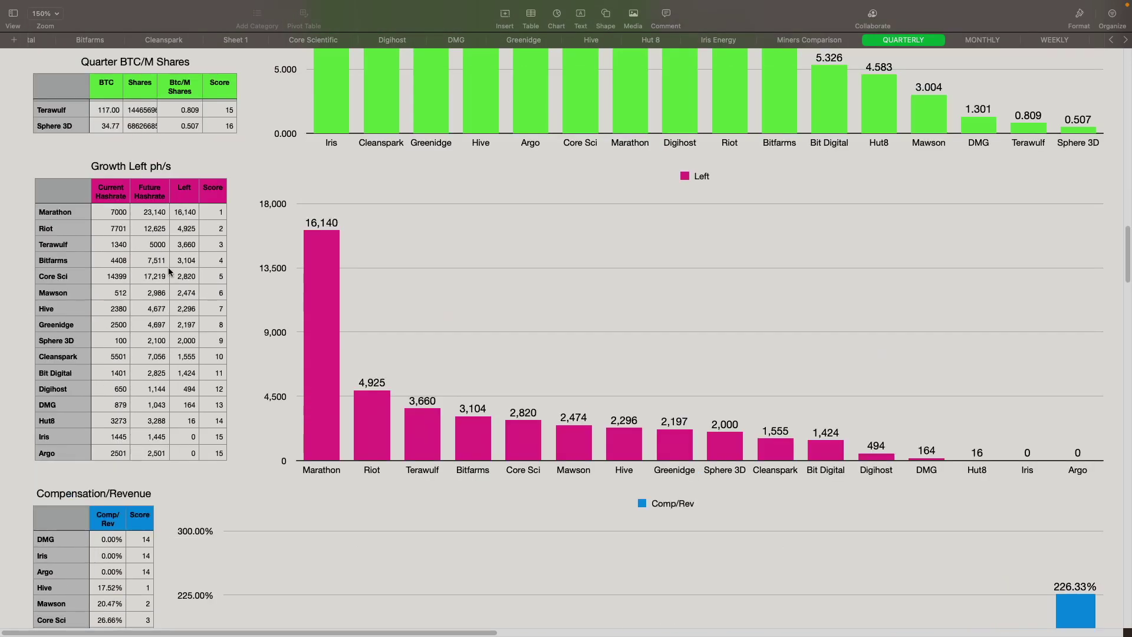
pyautogui.scroll(10, 153, 236)
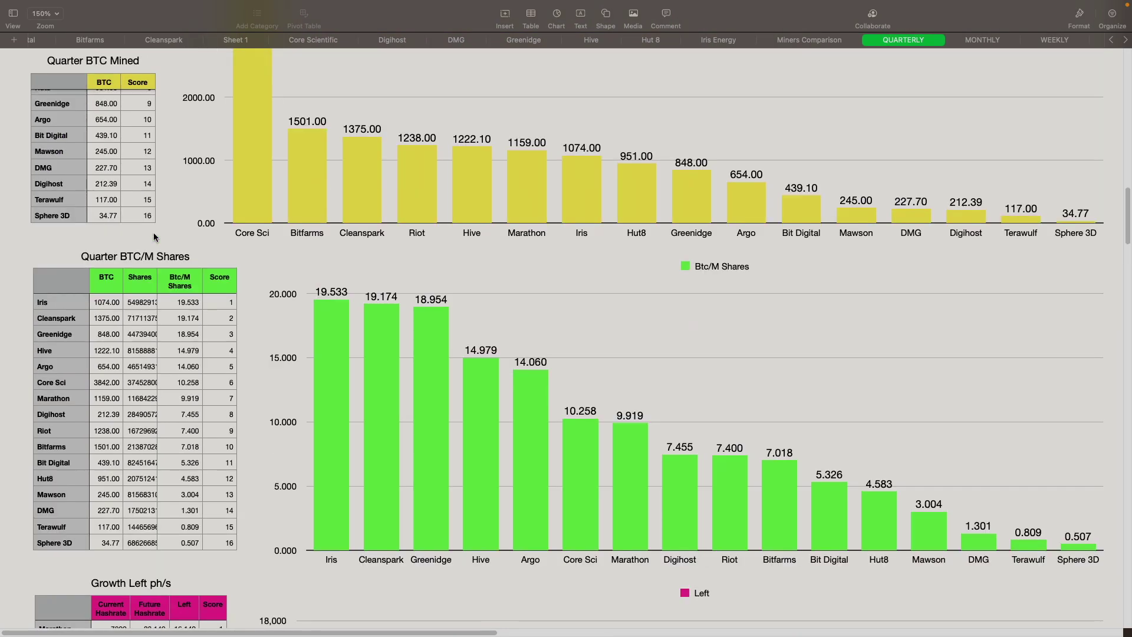
pyautogui.scroll(2, 153, 237)
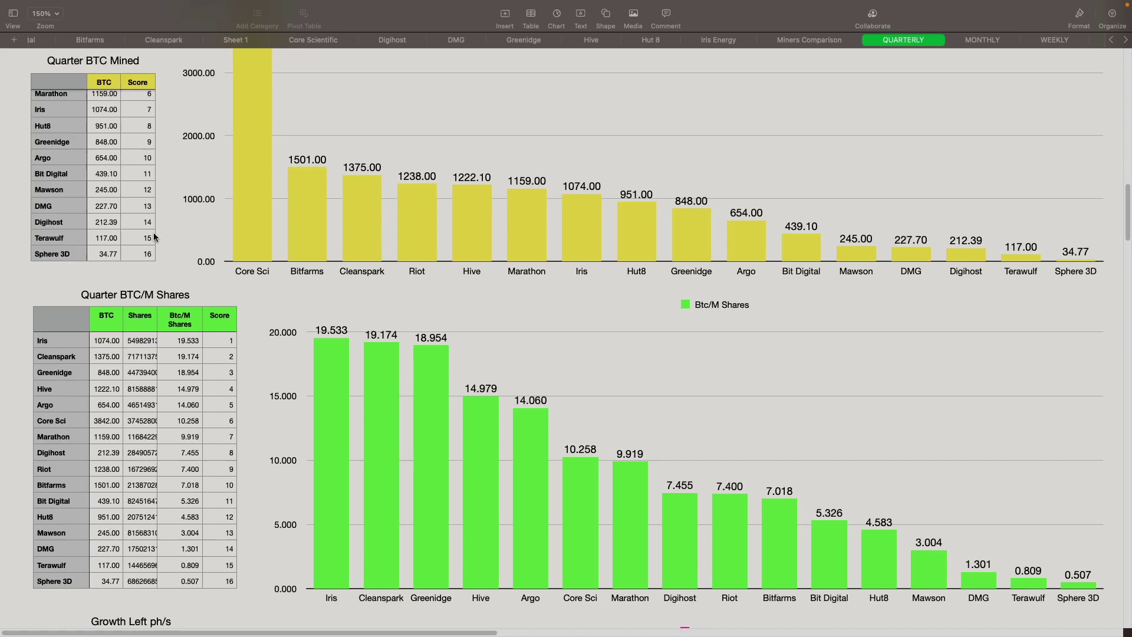
pyautogui.scroll(8, 154, 236)
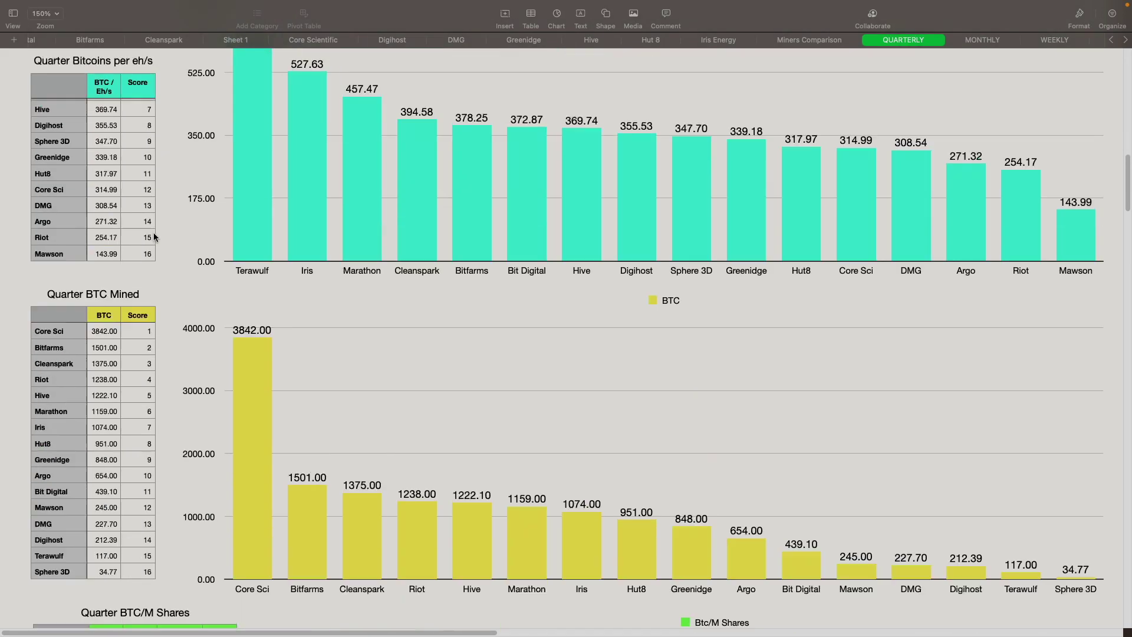
pyautogui.scroll(8, 155, 237)
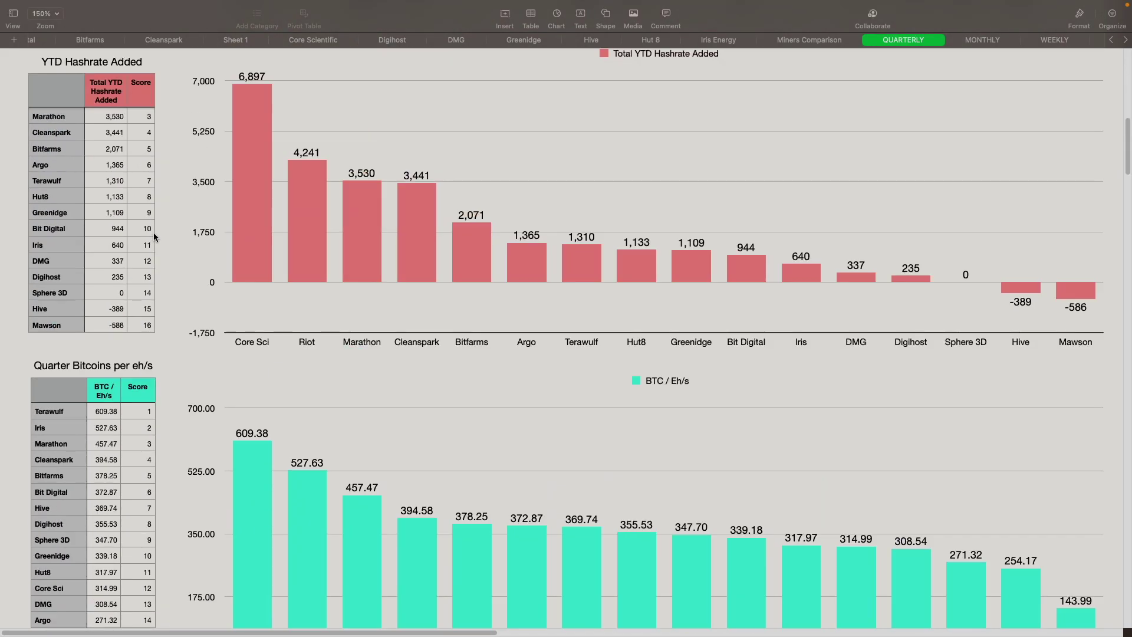
pyautogui.scroll(18, 153, 233)
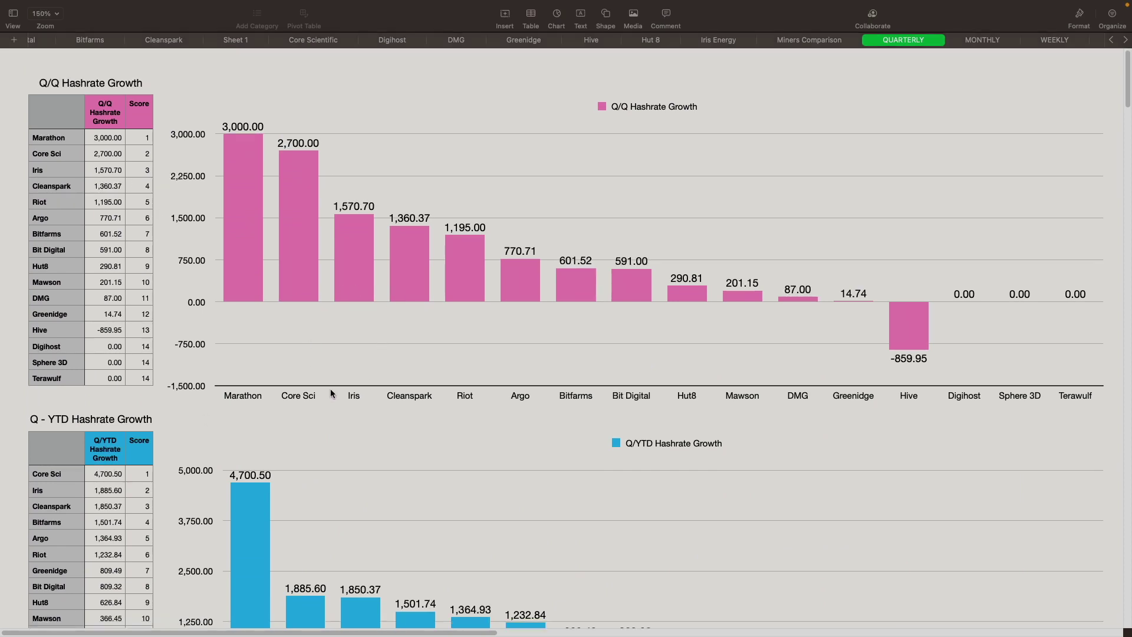
pyautogui.scroll(-2, 330, 388)
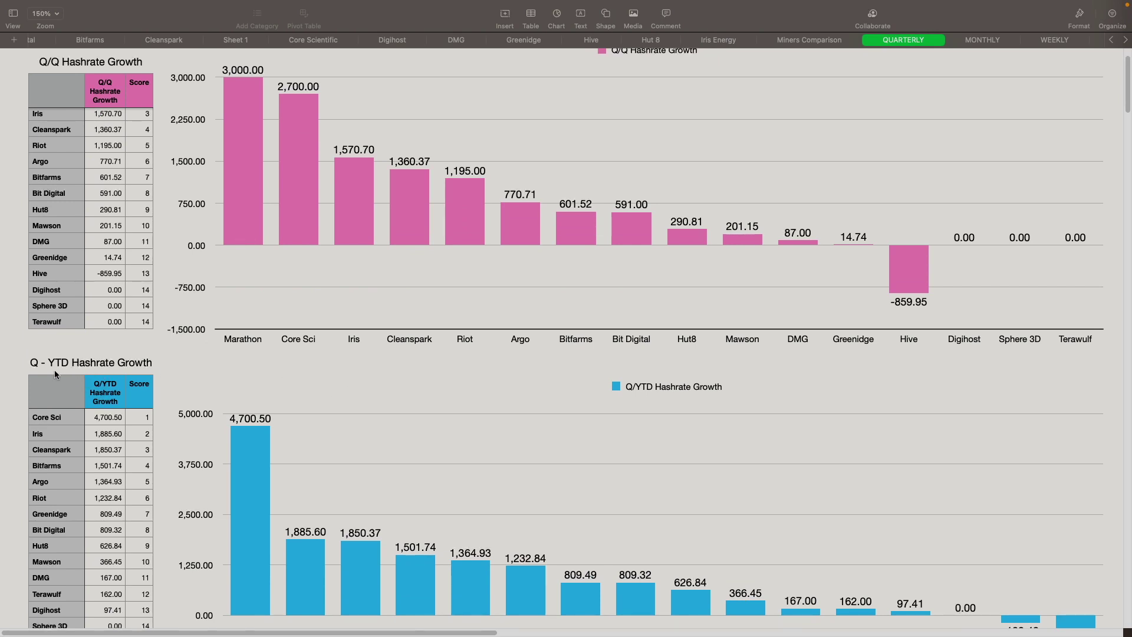
pyautogui.scroll(-1, 59, 377)
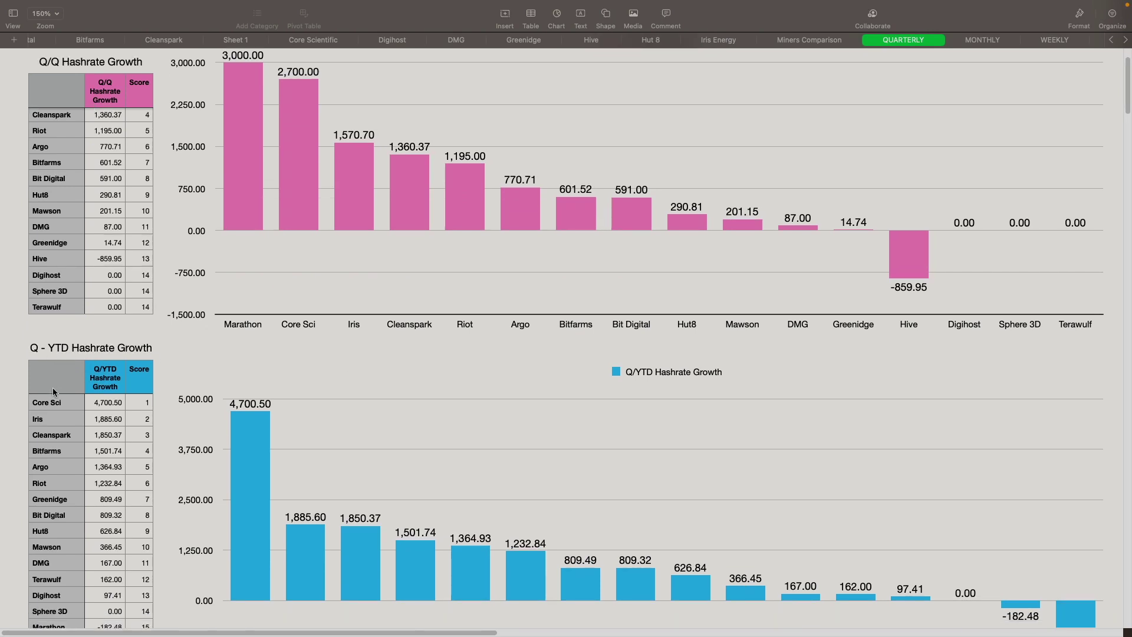
pyautogui.scroll(-3, 60, 387)
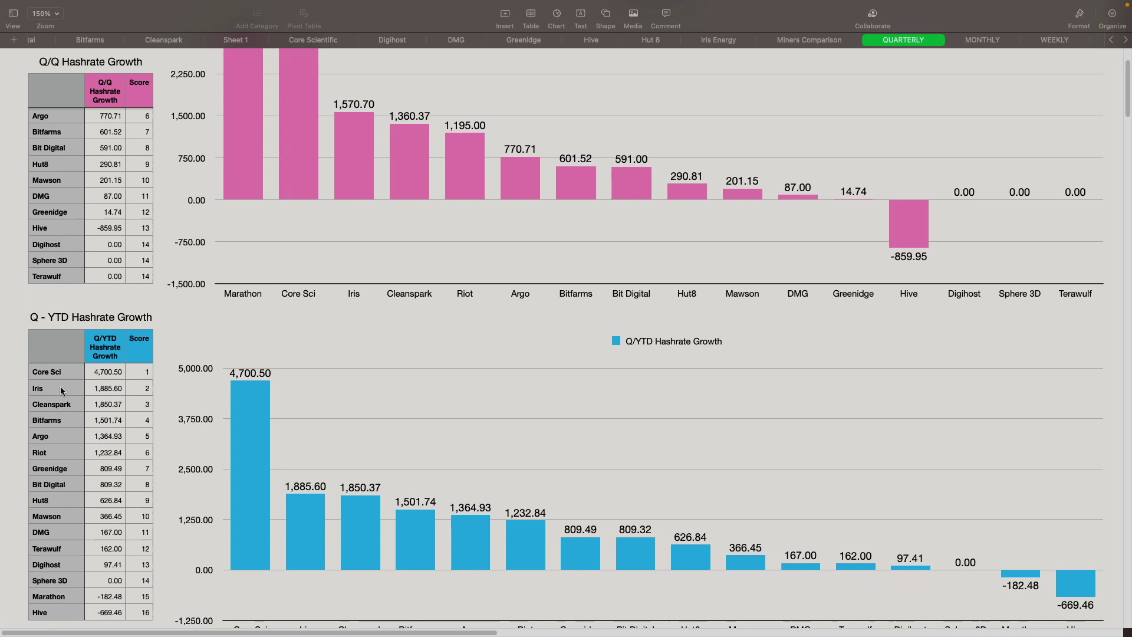
pyautogui.scroll(-2, 114, 400)
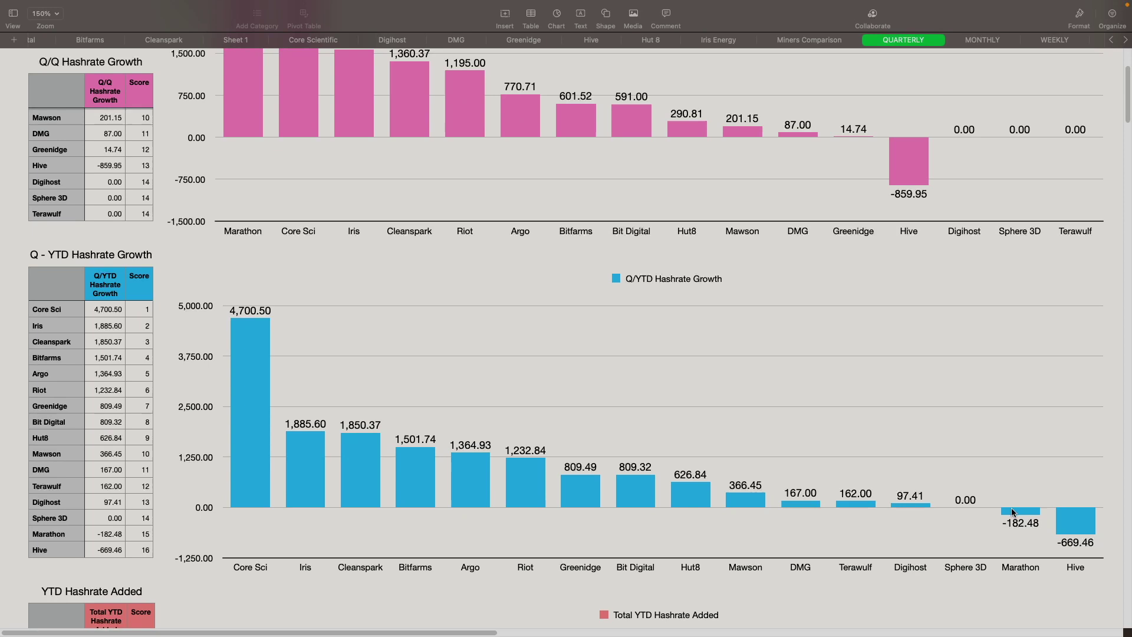
pyautogui.scroll(-1, 222, 409)
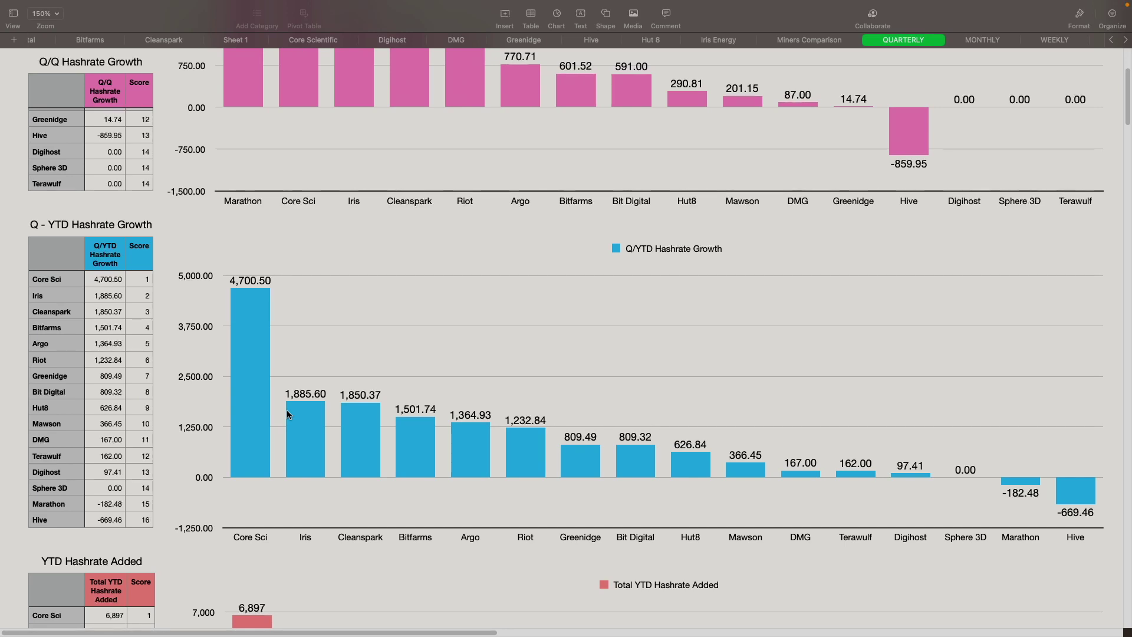
# Scroll down the QUARTERLY sheet to the YTD Hashrate Added table and chart
pyautogui.scroll(-5, 288, 414)
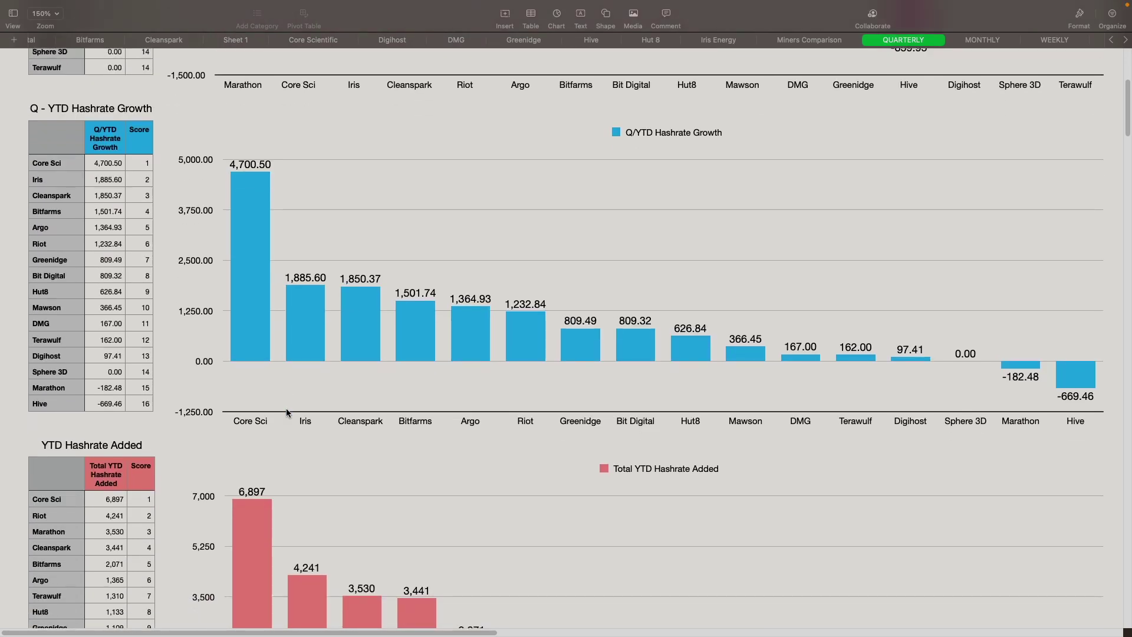
pyautogui.scroll(-3, 286, 408)
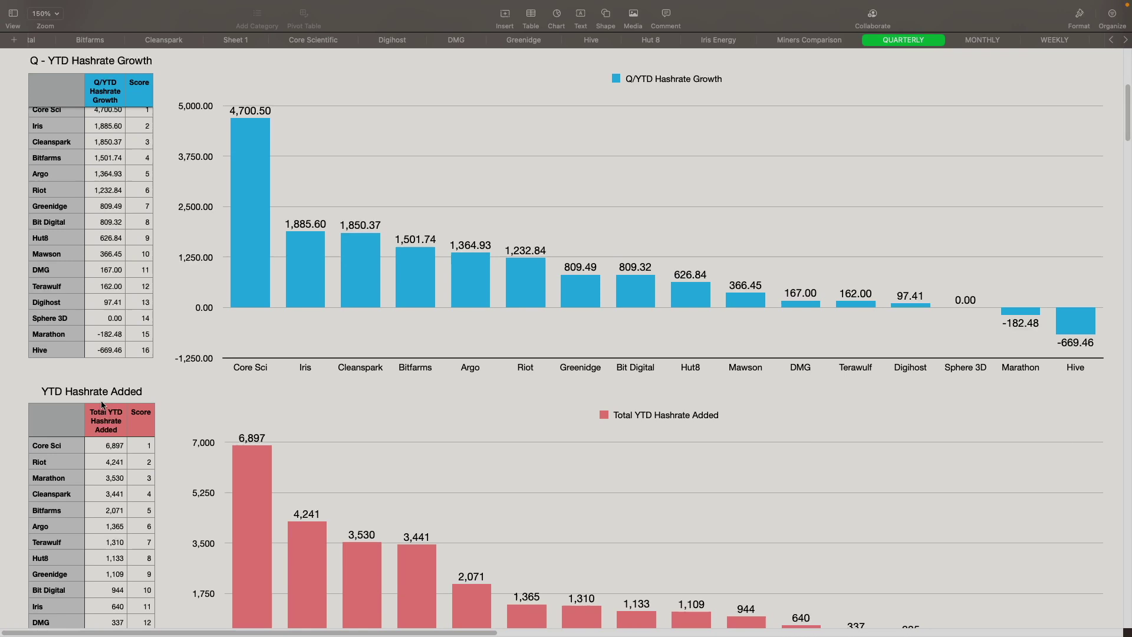
pyautogui.scroll(1, 176, 396)
pyautogui.scroll(-3, 177, 398)
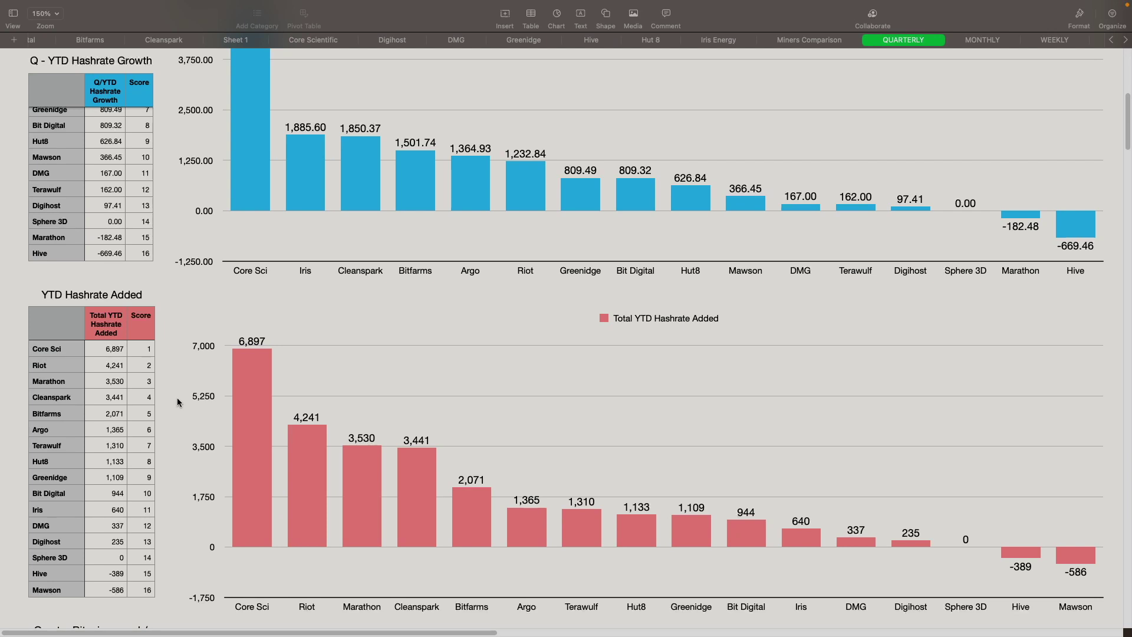
pyautogui.scroll(-2, 173, 391)
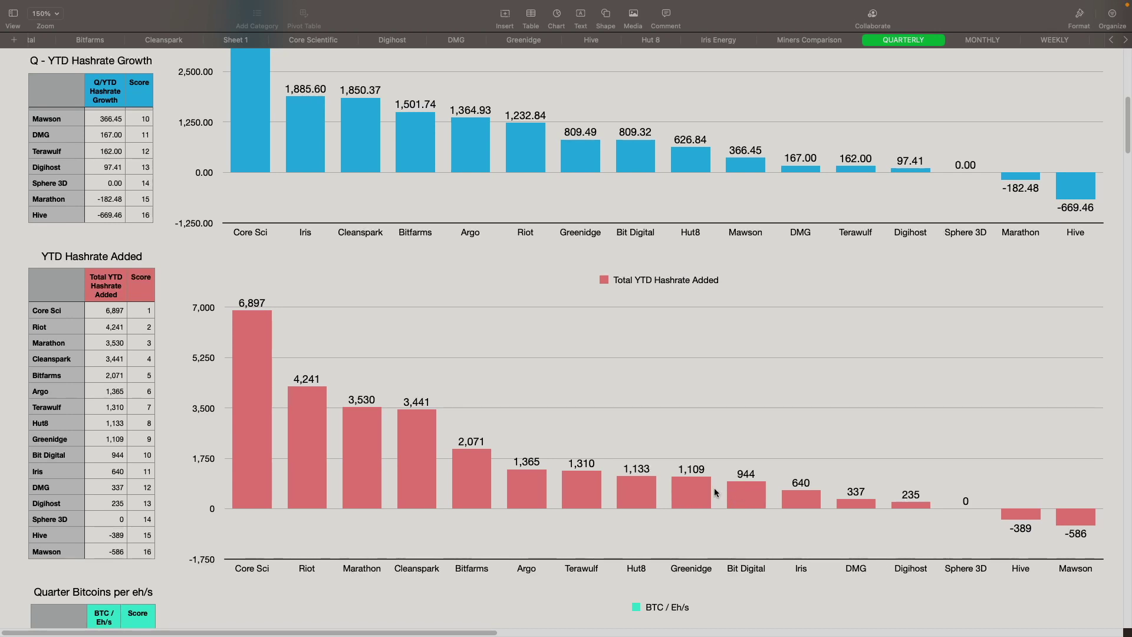
pyautogui.scroll(-2, 962, 501)
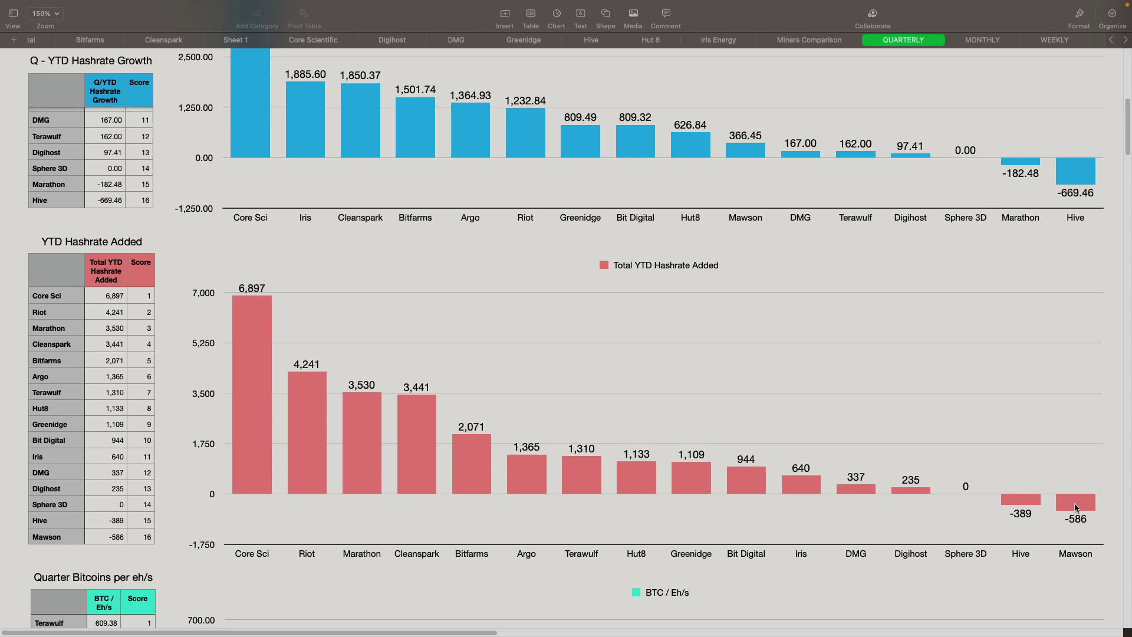
pyautogui.scroll(-1, 360, 497)
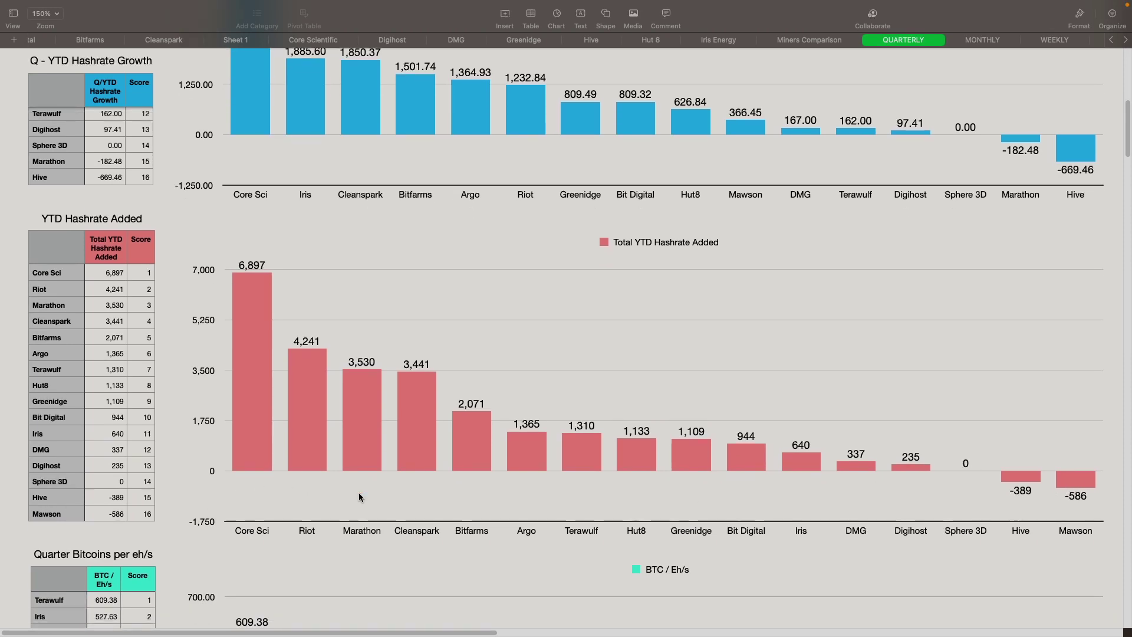
pyautogui.scroll(-6, 358, 493)
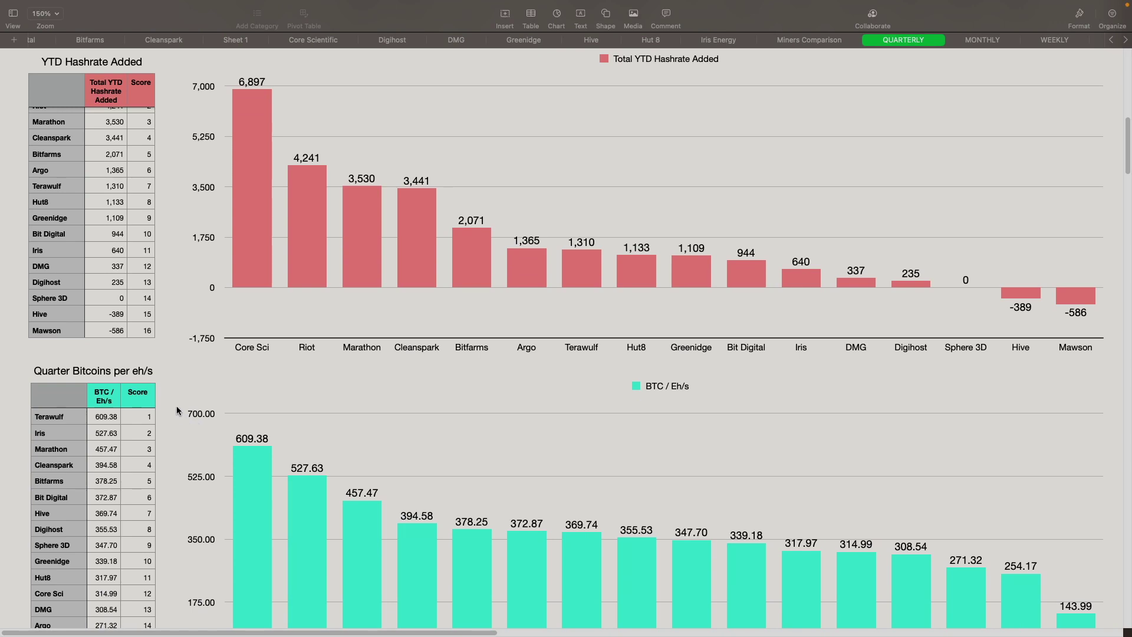
# Scroll to review the Quarter Bitcoins per eh/s table and its turquoise bar chart
pyautogui.scroll(-1, 178, 390)
pyautogui.scroll(-3, 178, 394)
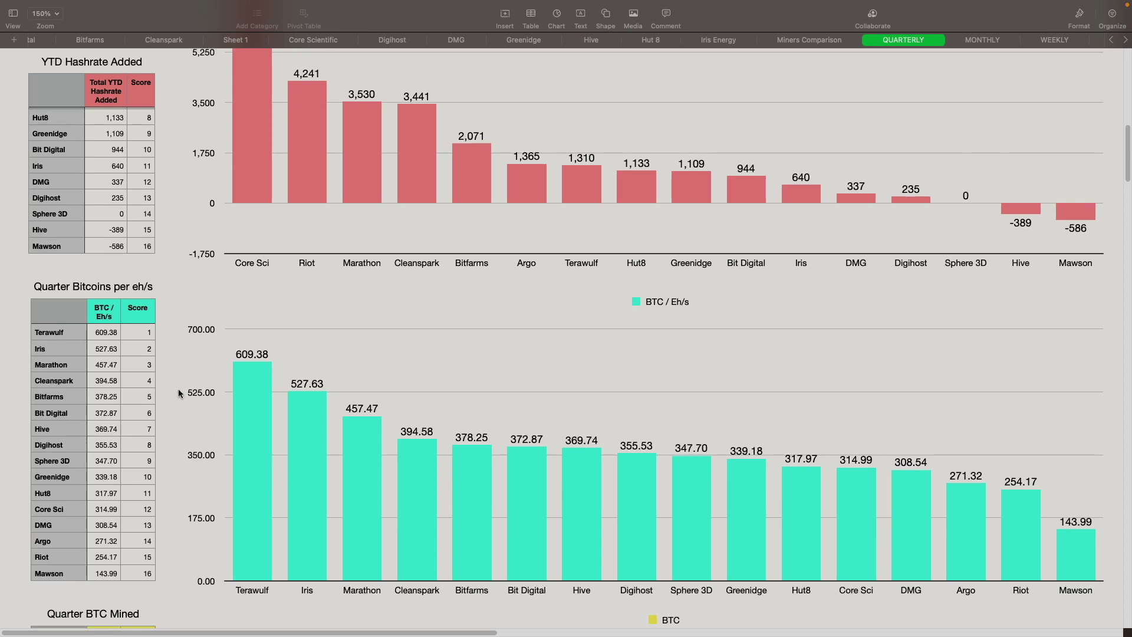
pyautogui.scroll(-1, 183, 390)
pyautogui.scroll(-2, 190, 388)
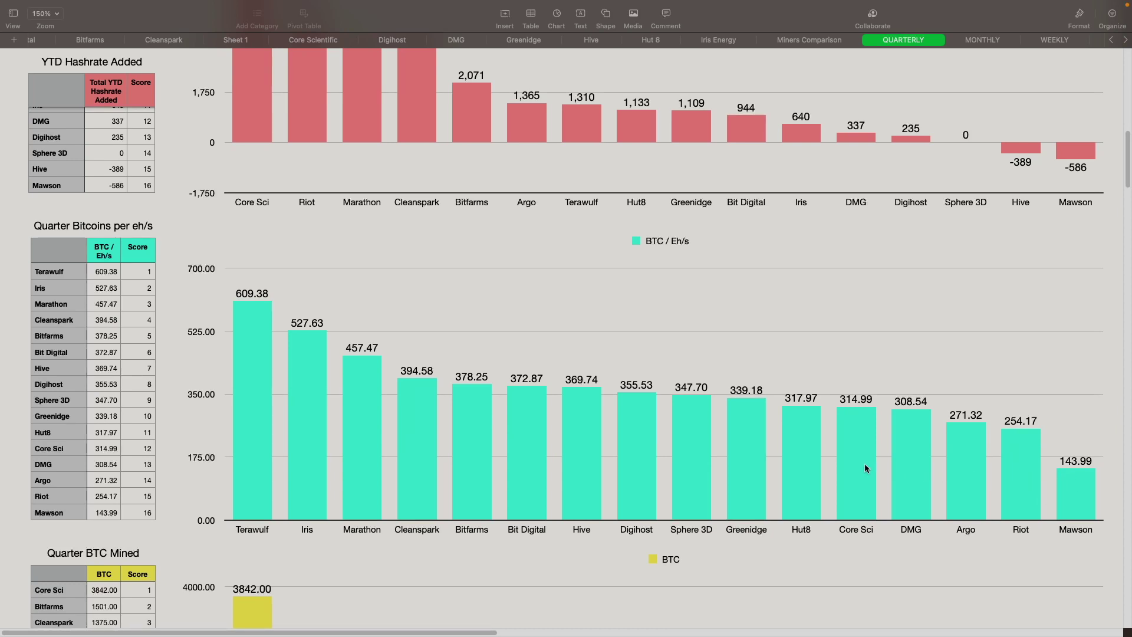
pyautogui.scroll(-5, 233, 381)
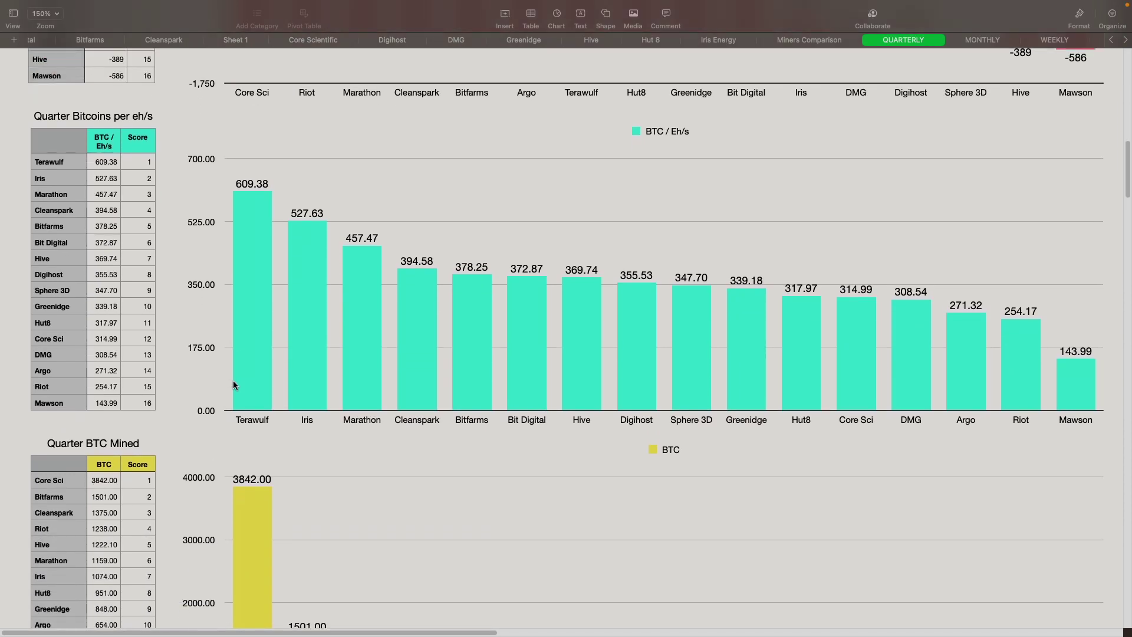
# Scroll down to show the full Quarter BTC Mined table and yellow bar chart
pyautogui.scroll(-3, 179, 415)
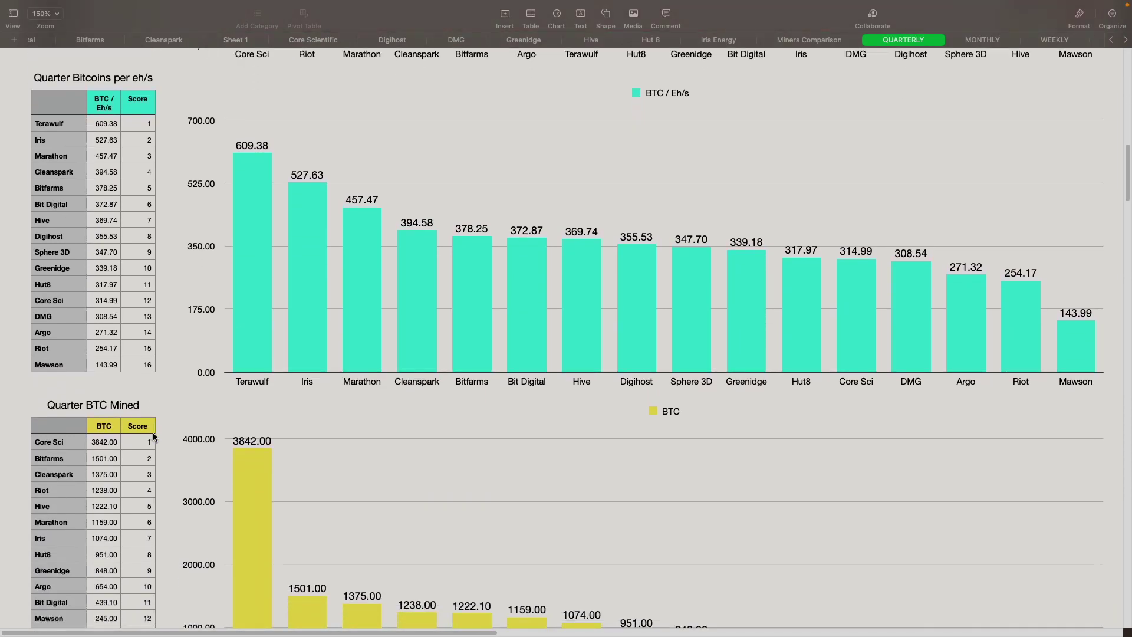
pyautogui.scroll(-3, 169, 435)
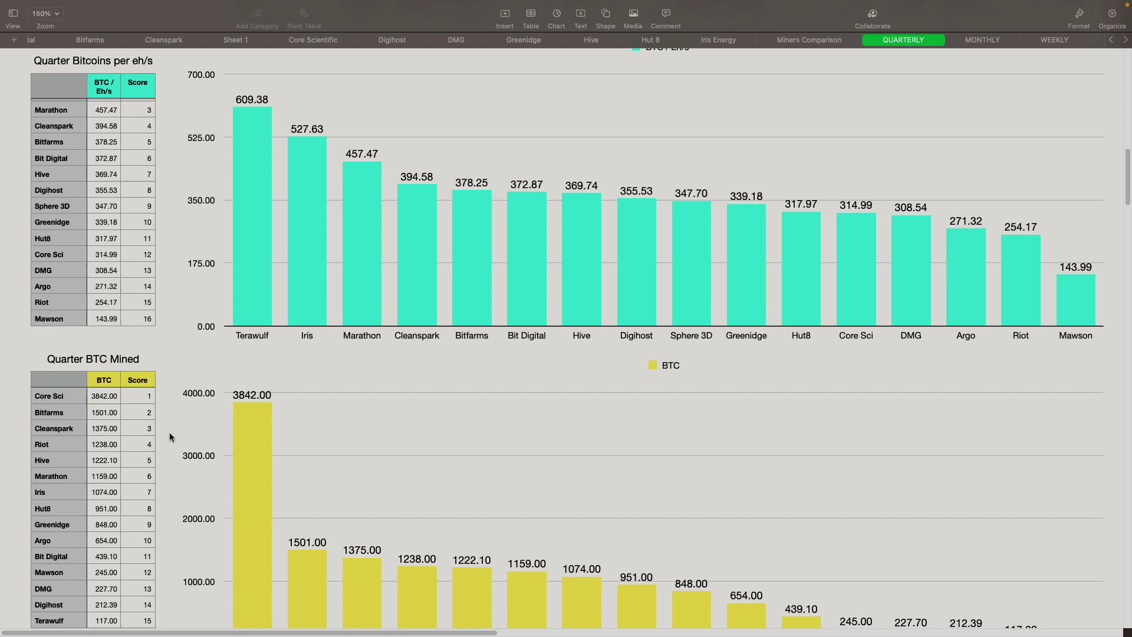
pyautogui.scroll(-2, 170, 436)
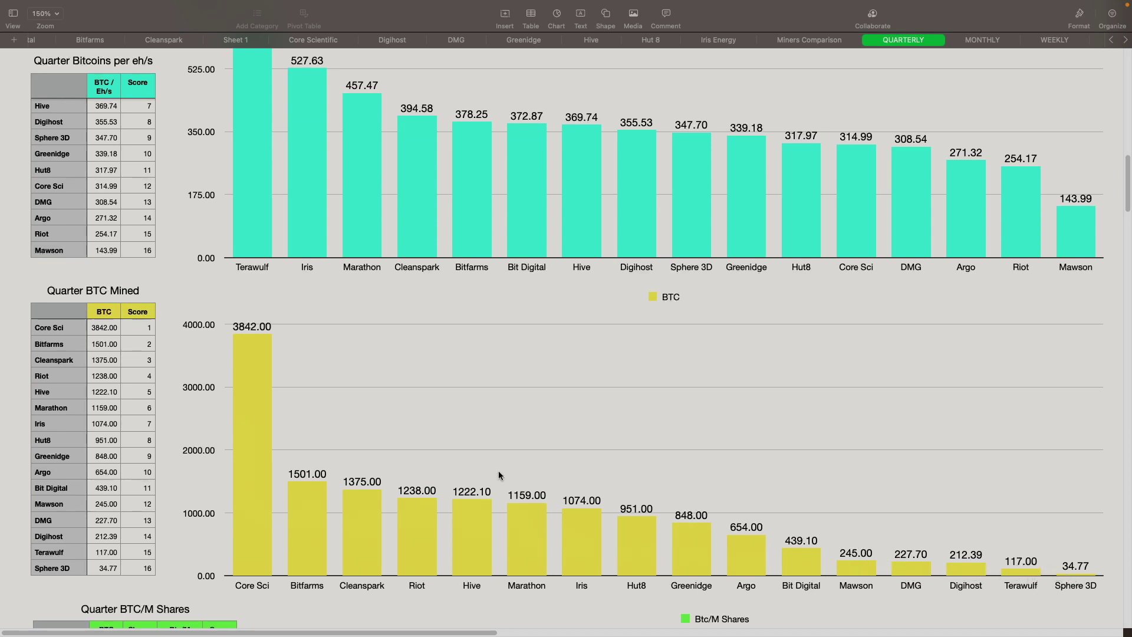
pyautogui.scroll(-3, 407, 456)
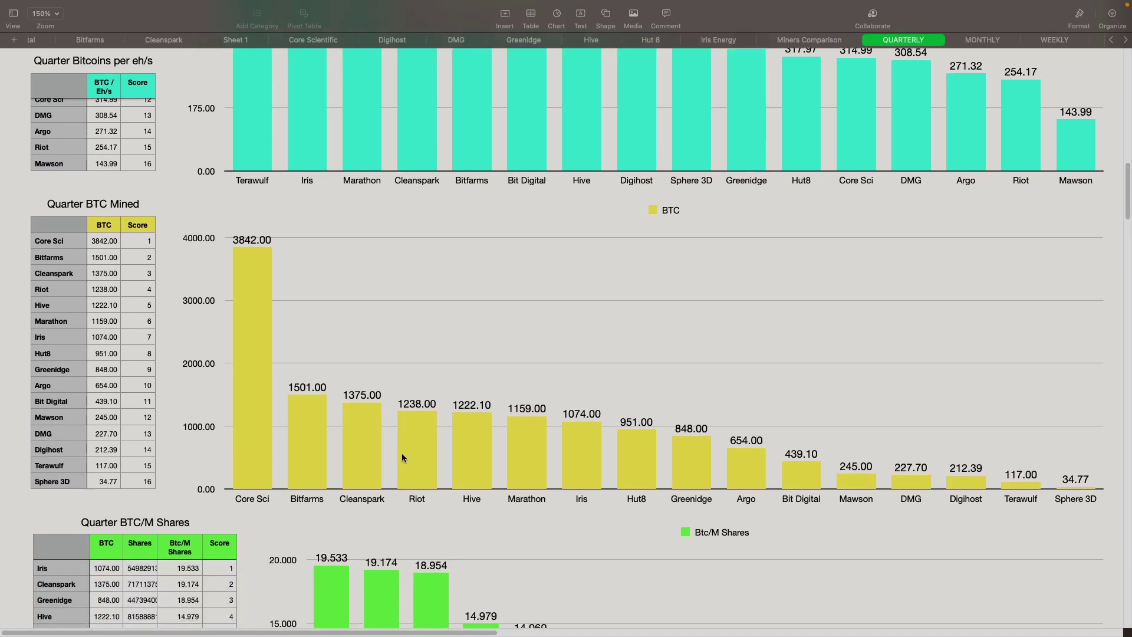
pyautogui.scroll(-5, 402, 454)
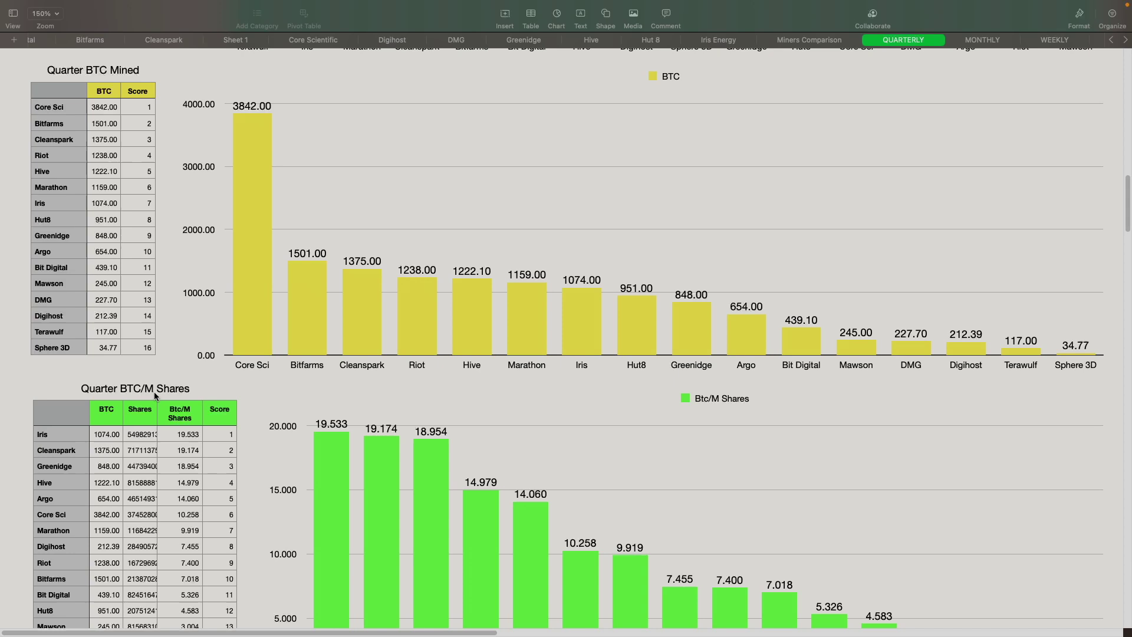
# Scroll through the Quarter BTC/M Shares table and green chart toward Growth Left ph/s
pyautogui.scroll(-4, 206, 392)
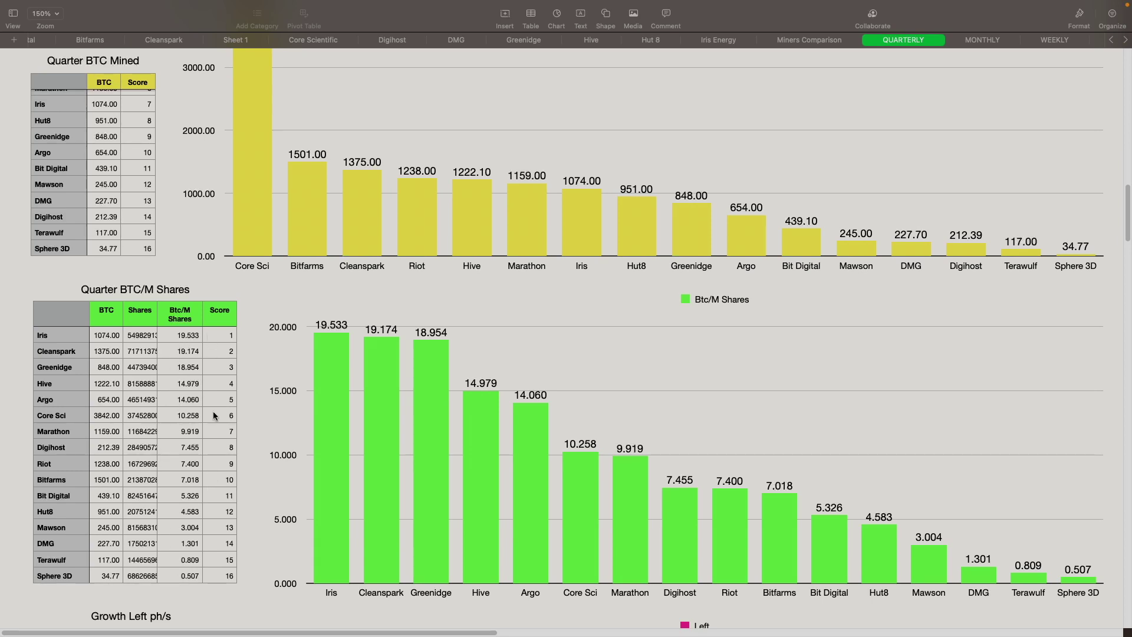
pyautogui.scroll(-3, 276, 493)
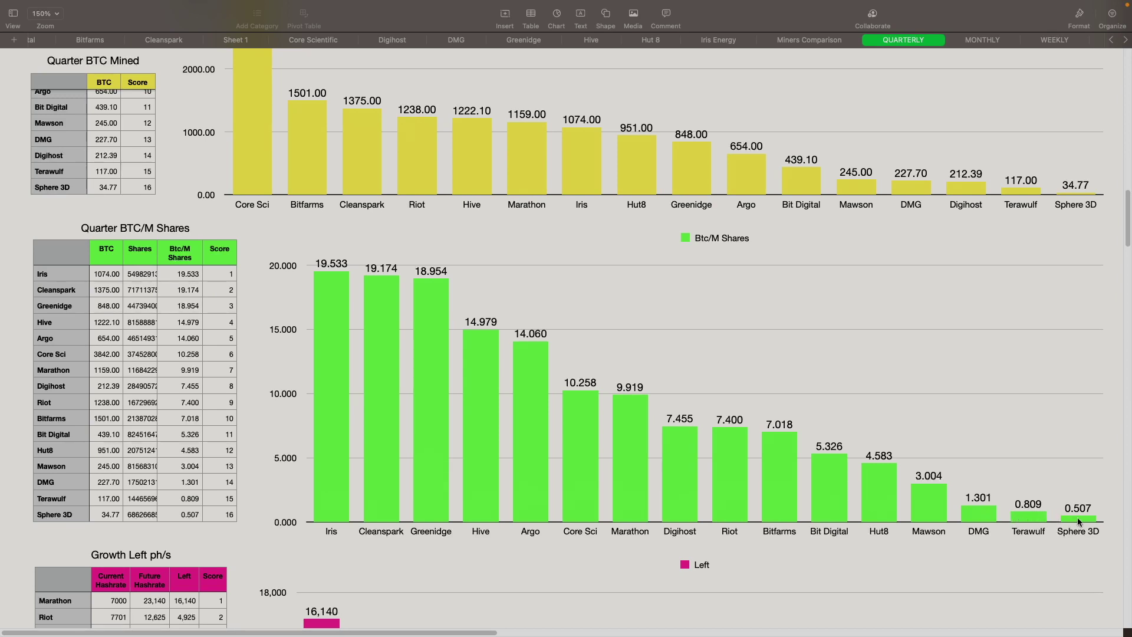
pyautogui.scroll(-3, 253, 389)
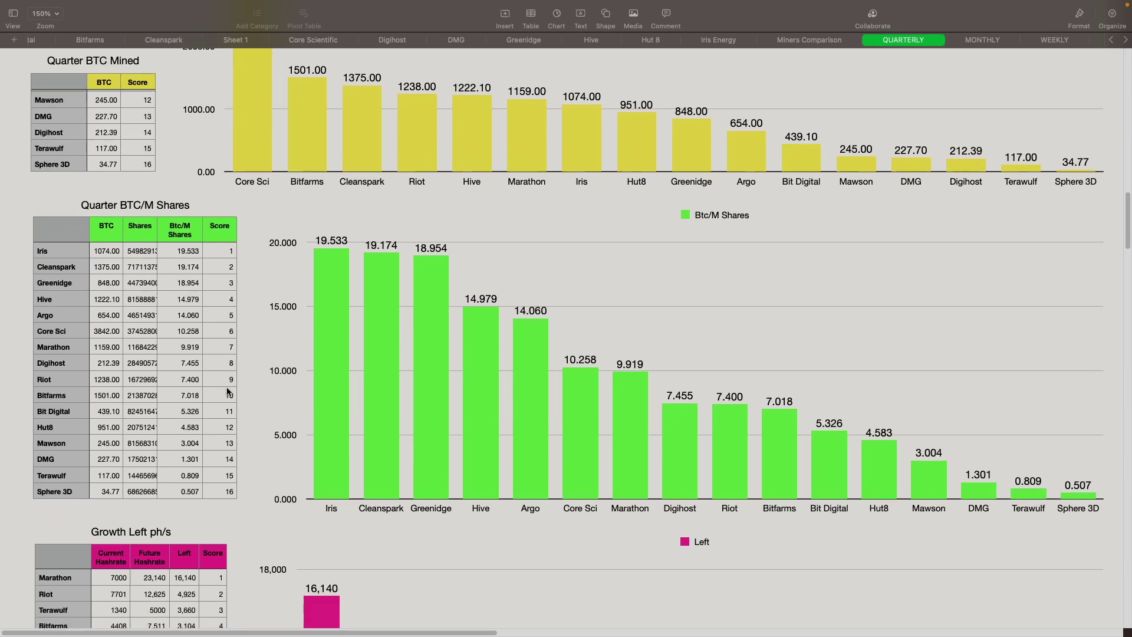
pyautogui.scroll(-10, 278, 390)
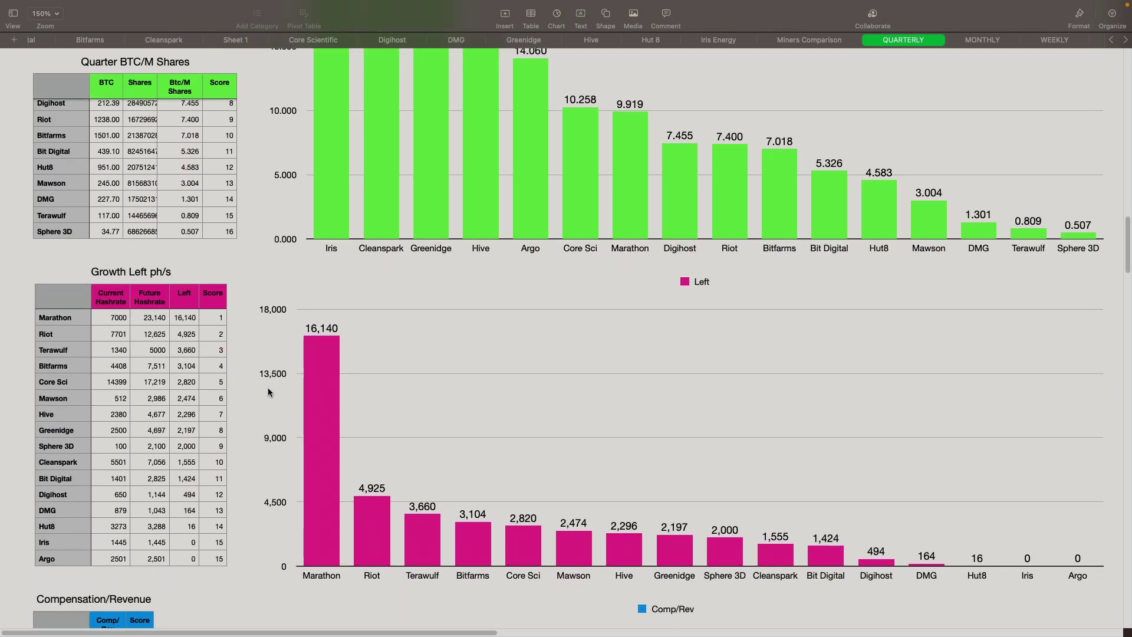
pyautogui.scroll(-1, 267, 392)
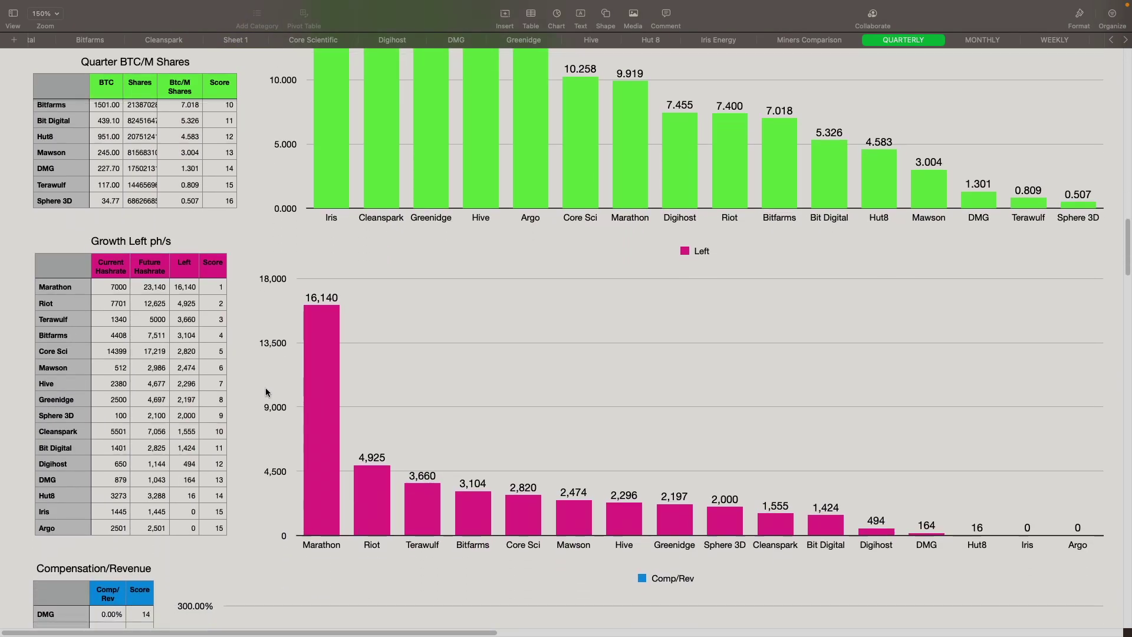
pyautogui.scroll(-2, 266, 392)
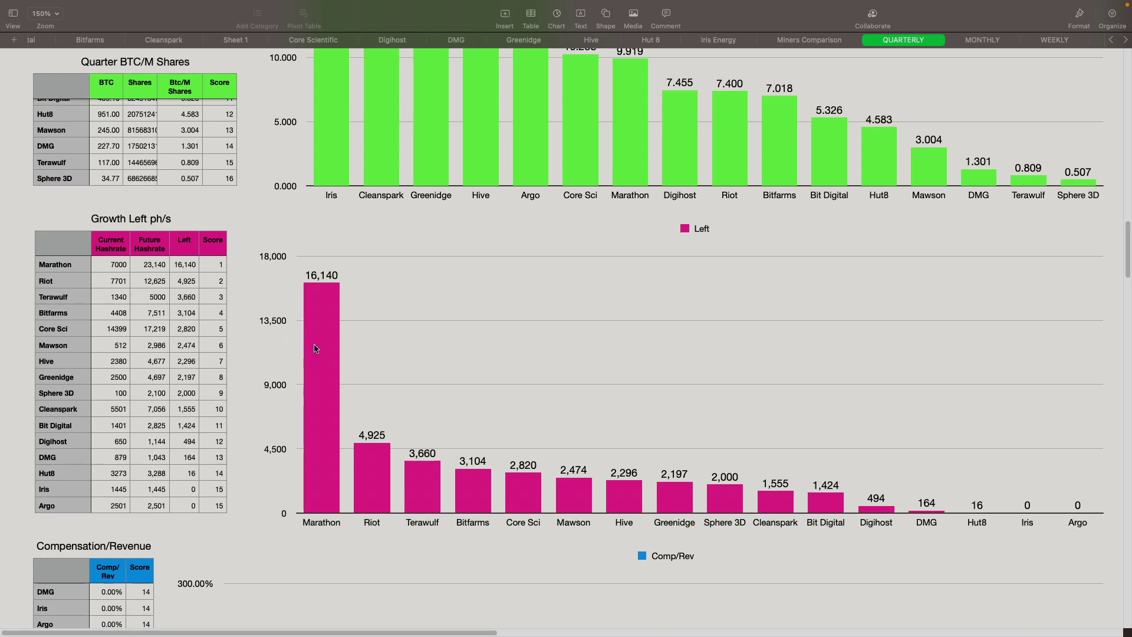
# Correct the Growth Left table title to read 'Growth Left Ph/s' with a capital P
pyautogui.click(152, 221)
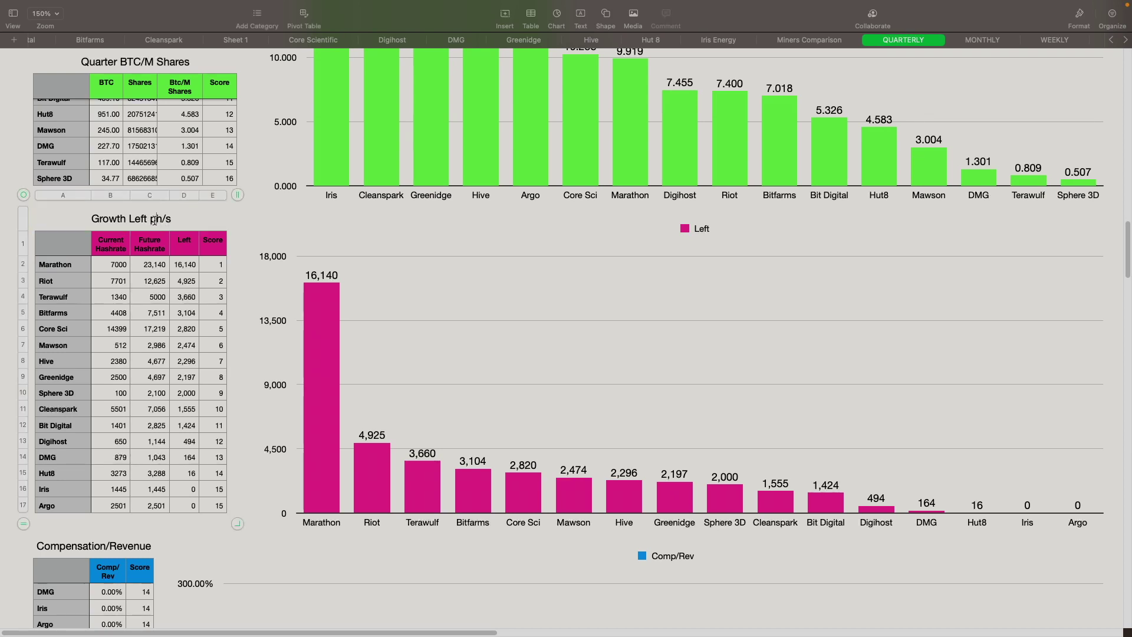
pyautogui.click(153, 220)
pyautogui.press('BackSpace')
pyautogui.write('E')
pyautogui.press('BackSpace')
pyautogui.write('P')
pyautogui.click(403, 323)
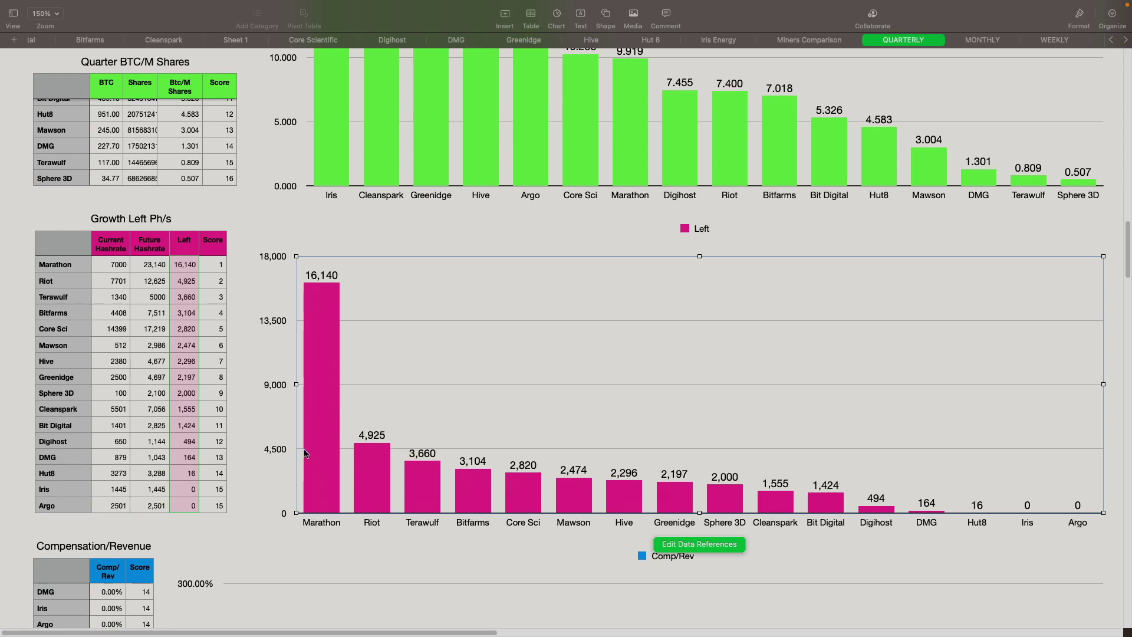
# Scroll past the Growth Left chart to the Compensation/Revenue table and blue chart
pyautogui.scroll(-1, 296, 442)
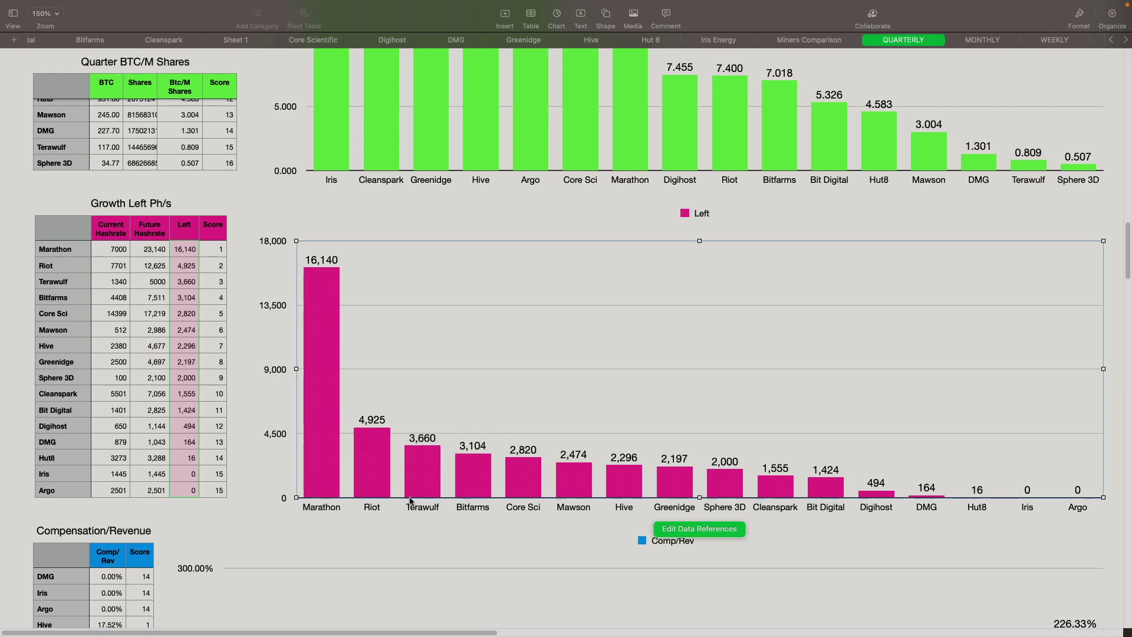
pyautogui.scroll(2, 424, 433)
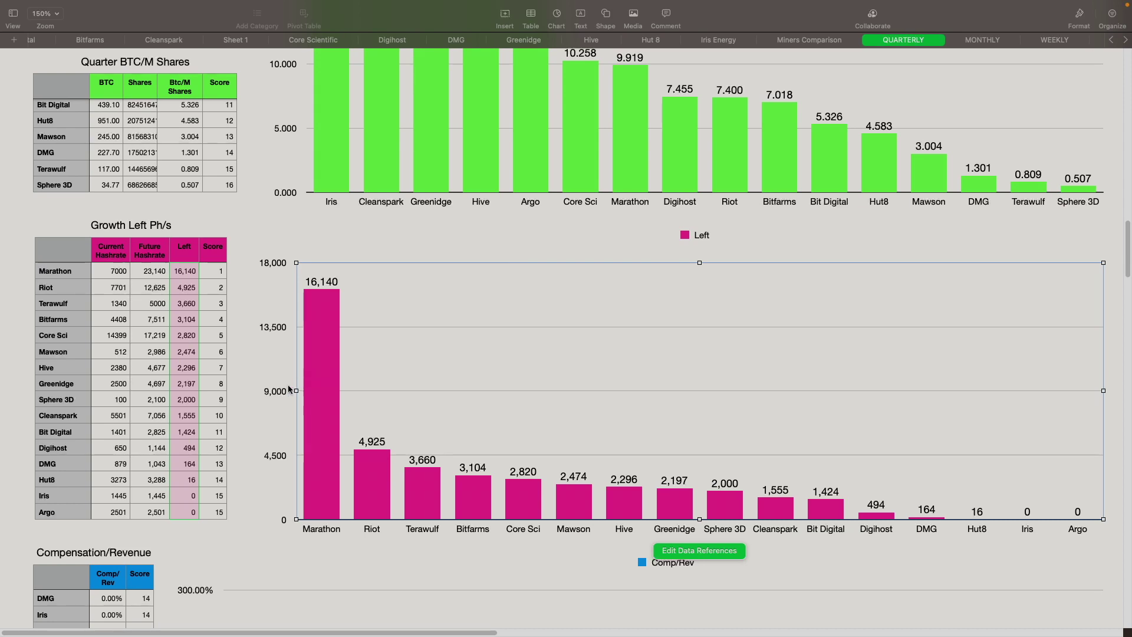
pyautogui.scroll(-3, 272, 394)
pyautogui.scroll(-5, 271, 394)
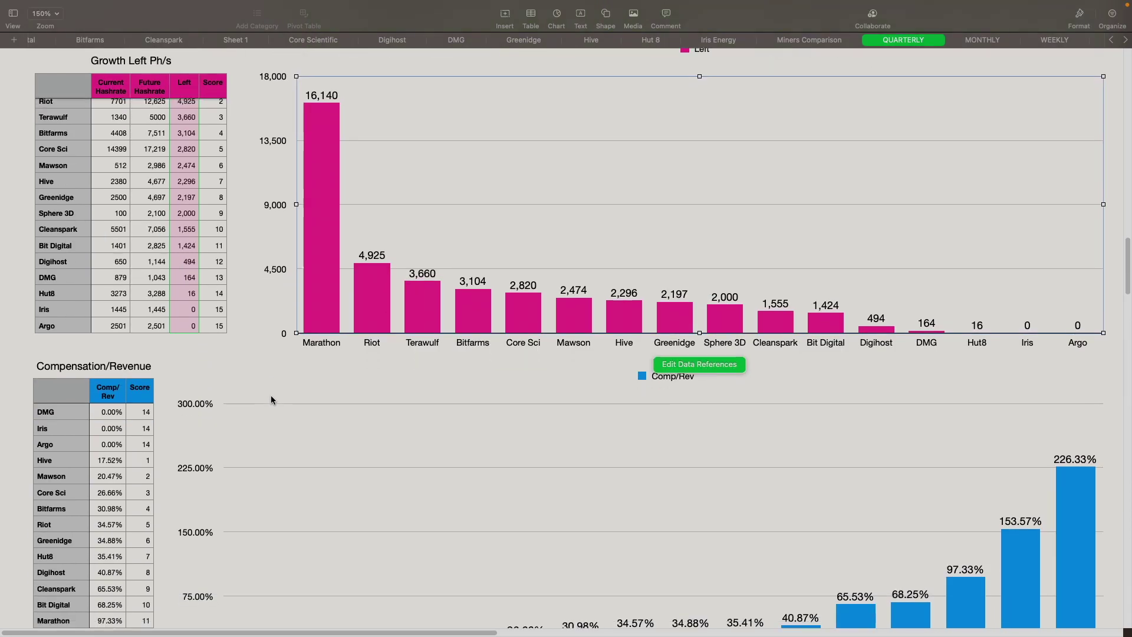
pyautogui.scroll(-3, 302, 429)
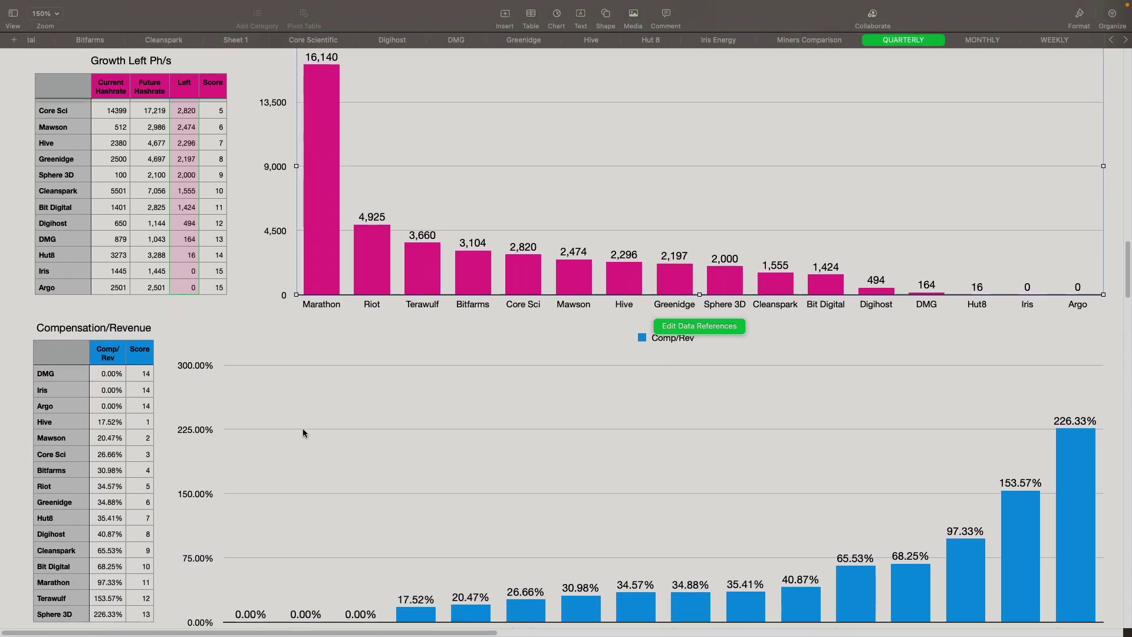
pyautogui.scroll(-1, 282, 427)
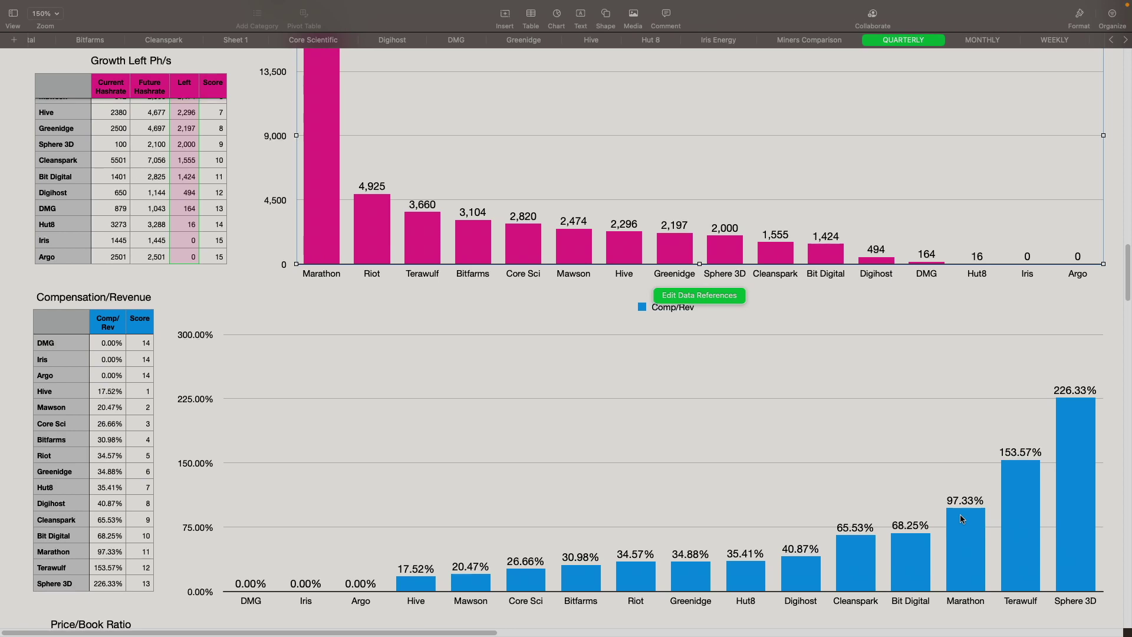
# Scroll down to the Price/Book Ratio table and its ranked red bar chart
pyautogui.scroll(-3, 631, 476)
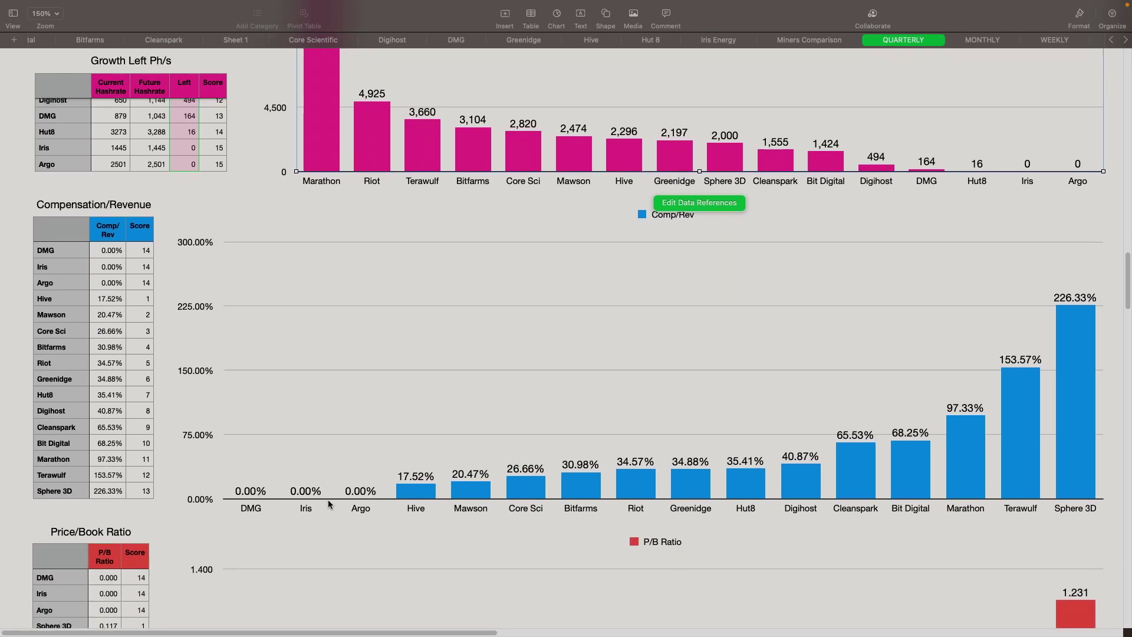
pyautogui.scroll(-6, 276, 505)
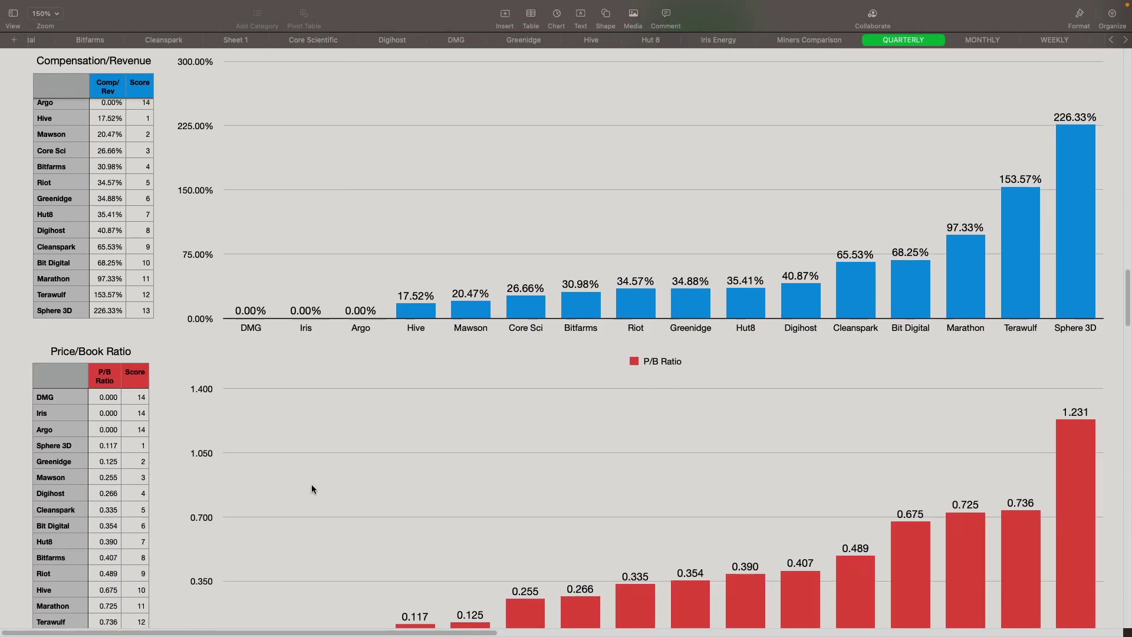
pyautogui.scroll(-2, 313, 489)
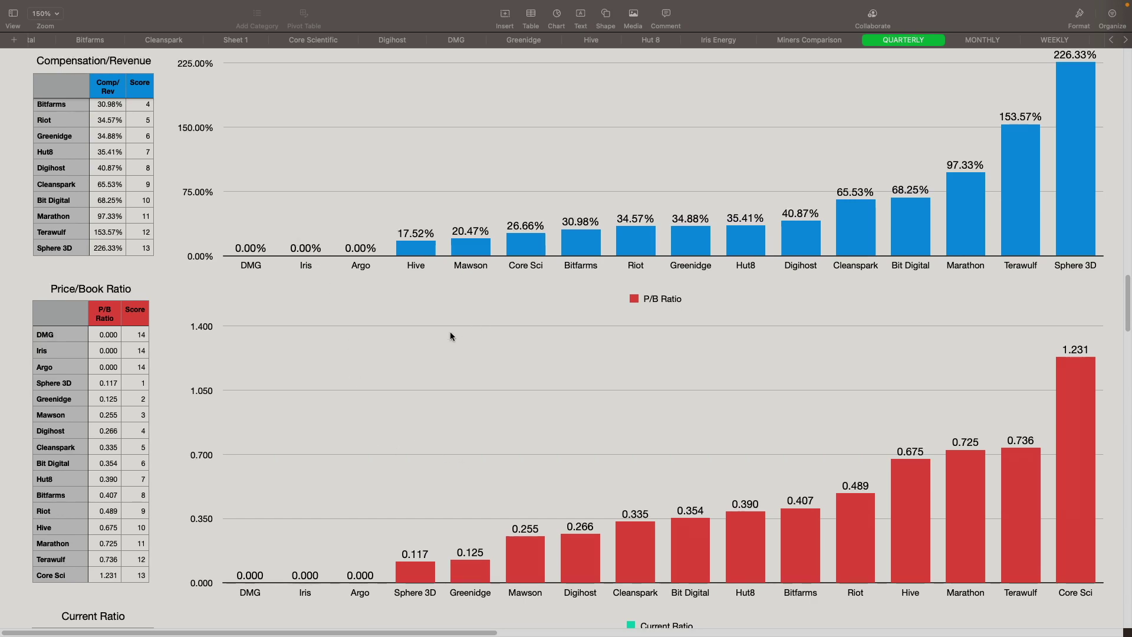
# Read the Chrome article explaining the price-to-book ratio
pyautogui.hotkey('ctrl', 'Right')
pyautogui.click(334, 14)
pyautogui.scroll(-3, 370, 384)
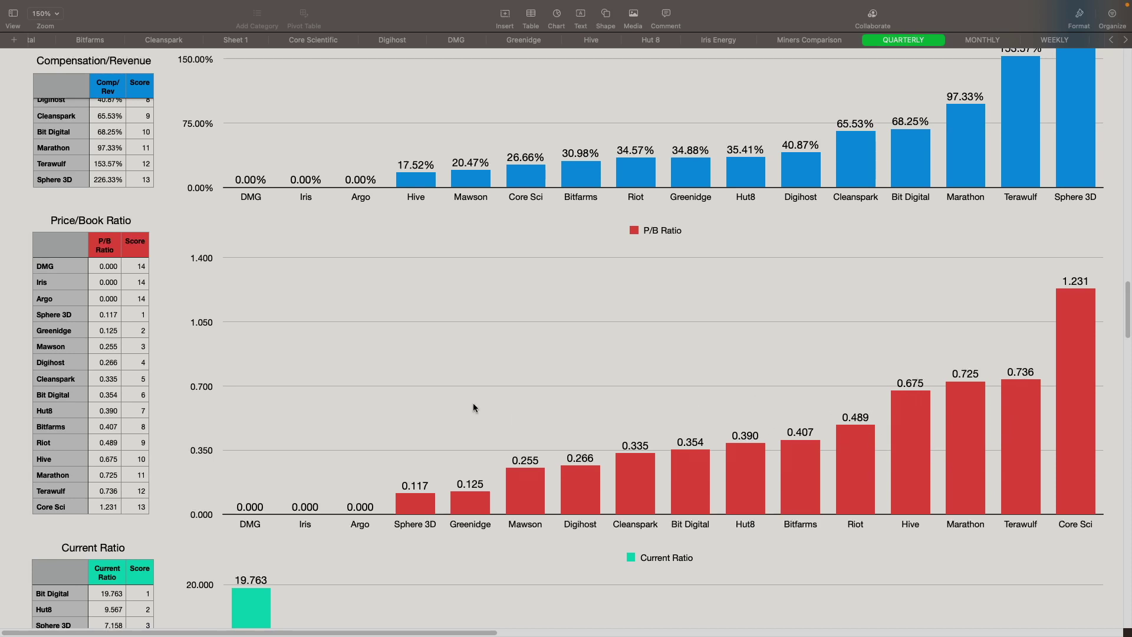
pyautogui.scroll(-7, 322, 368)
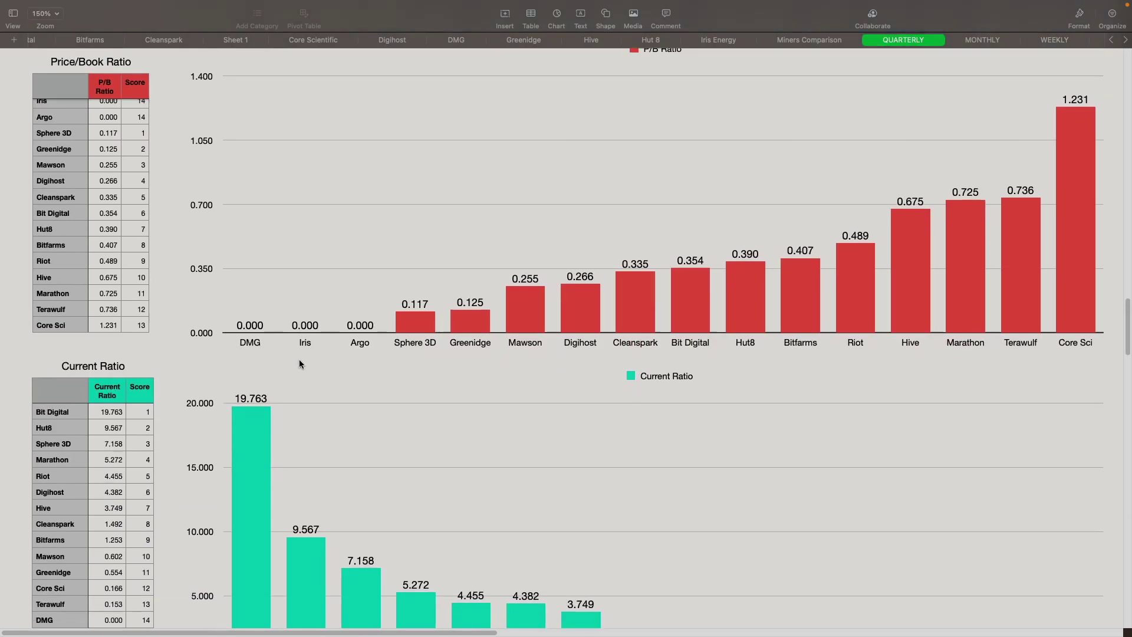
pyautogui.scroll(-4, 333, 366)
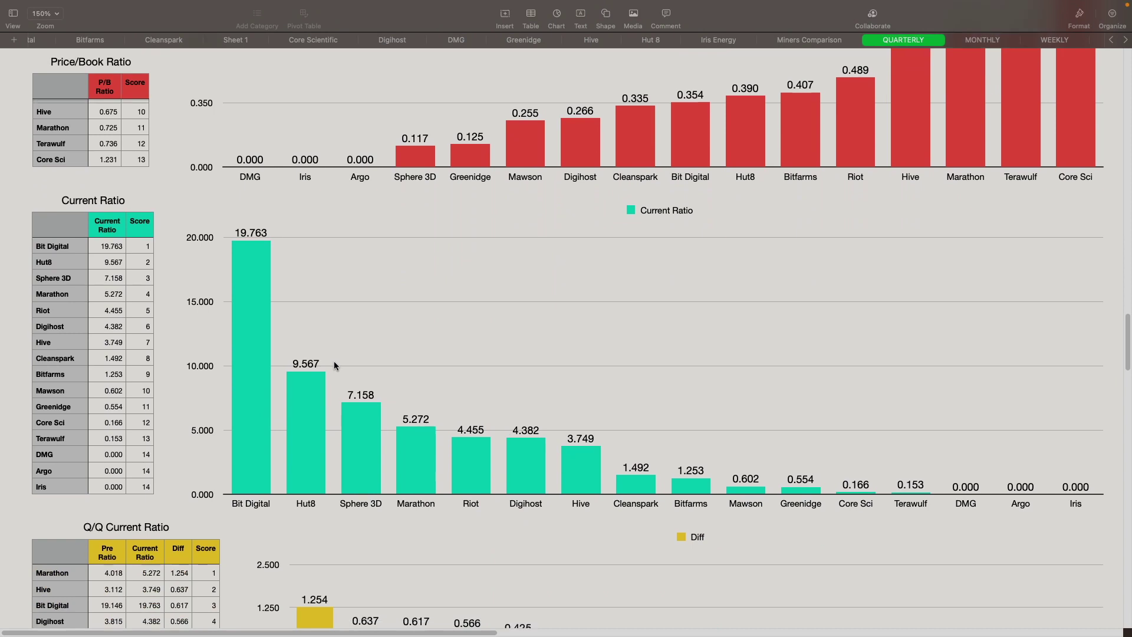
pyautogui.scroll(1, 334, 365)
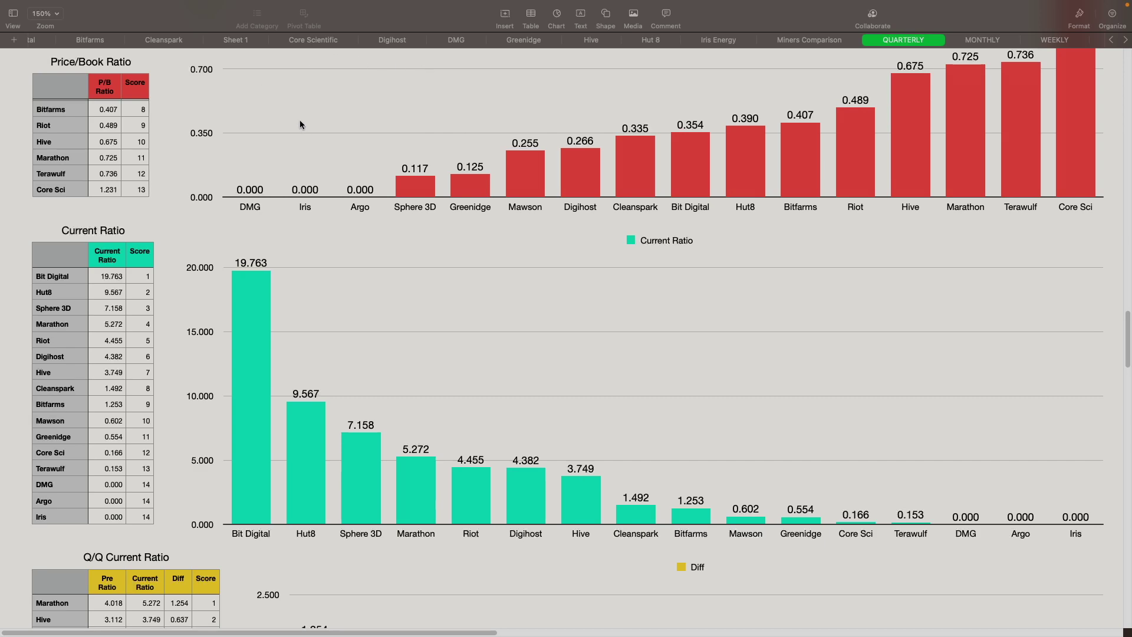
pyautogui.click(799, 41)
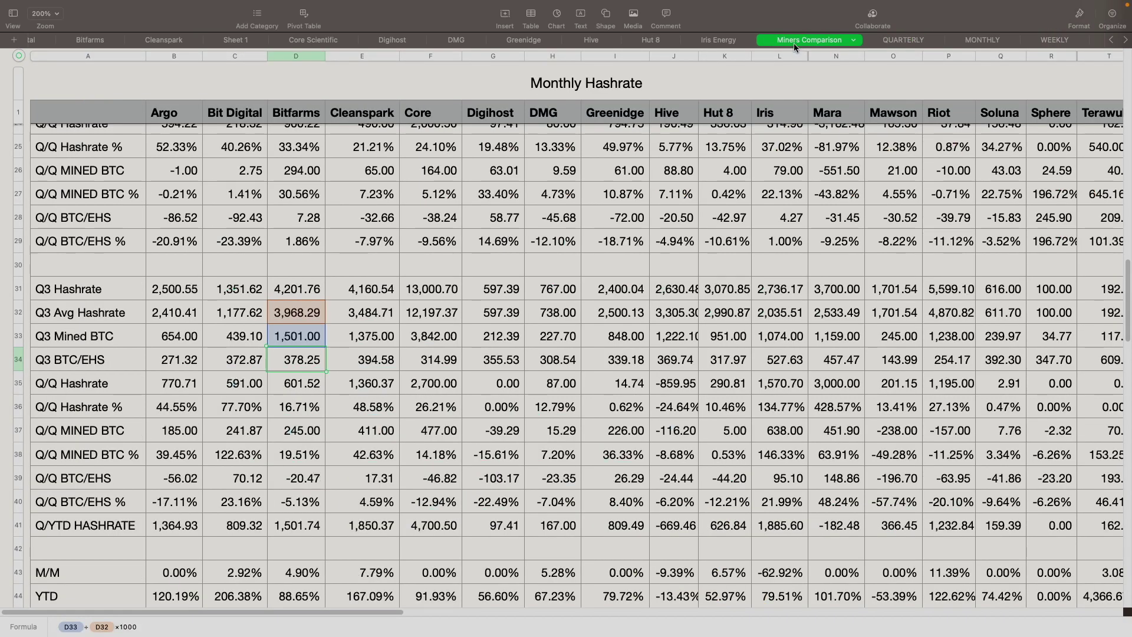
pyautogui.scroll(-3, 266, 426)
pyautogui.scroll(-10, 267, 430)
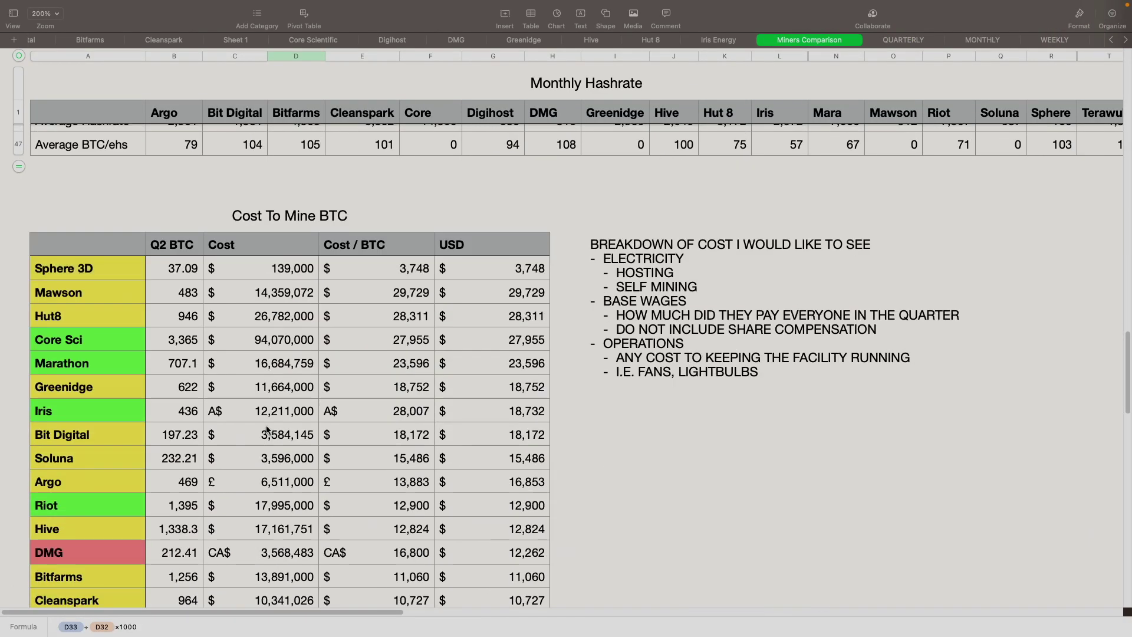
pyautogui.scroll(12, 266, 426)
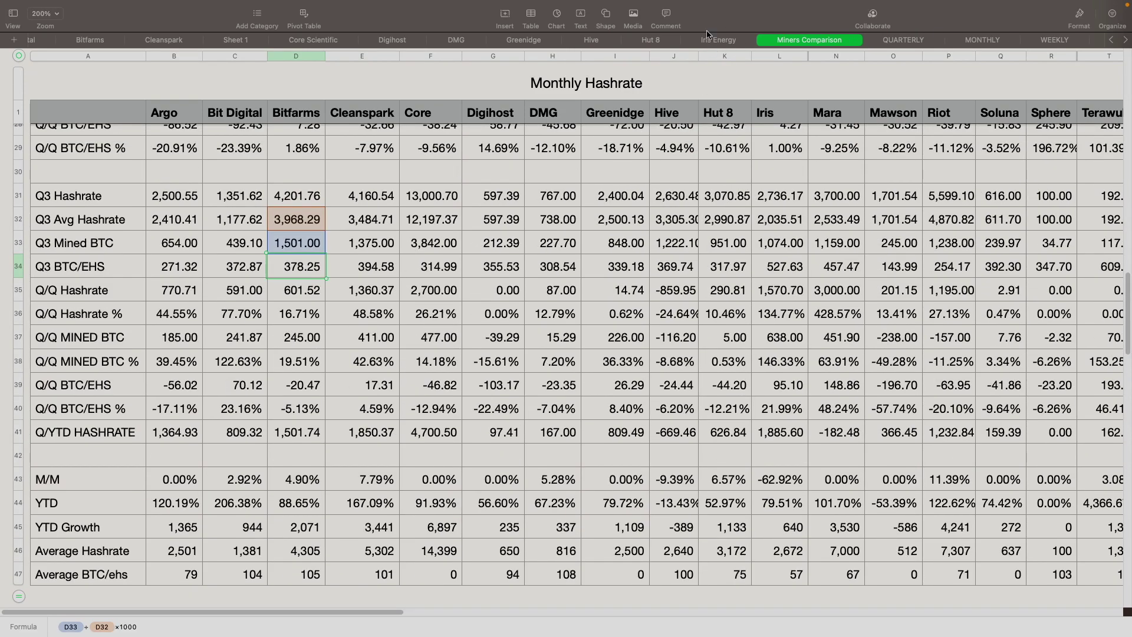
pyautogui.click(651, 40)
pyautogui.scroll(-5, 112, 454)
pyautogui.scroll(-15, 112, 453)
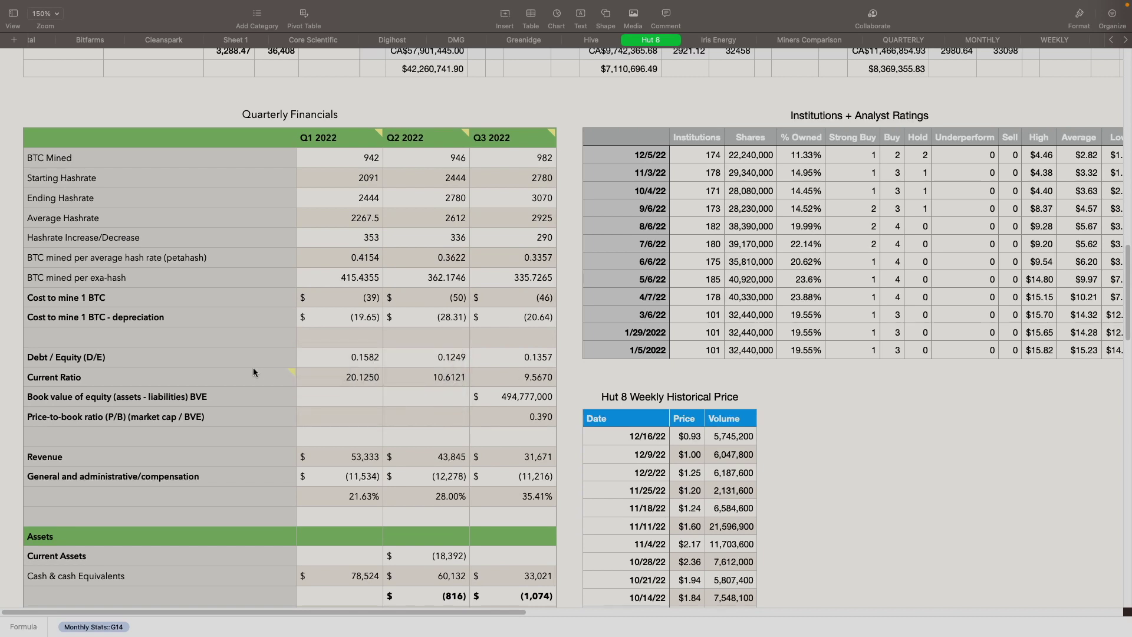
pyautogui.moveTo(268, 370)
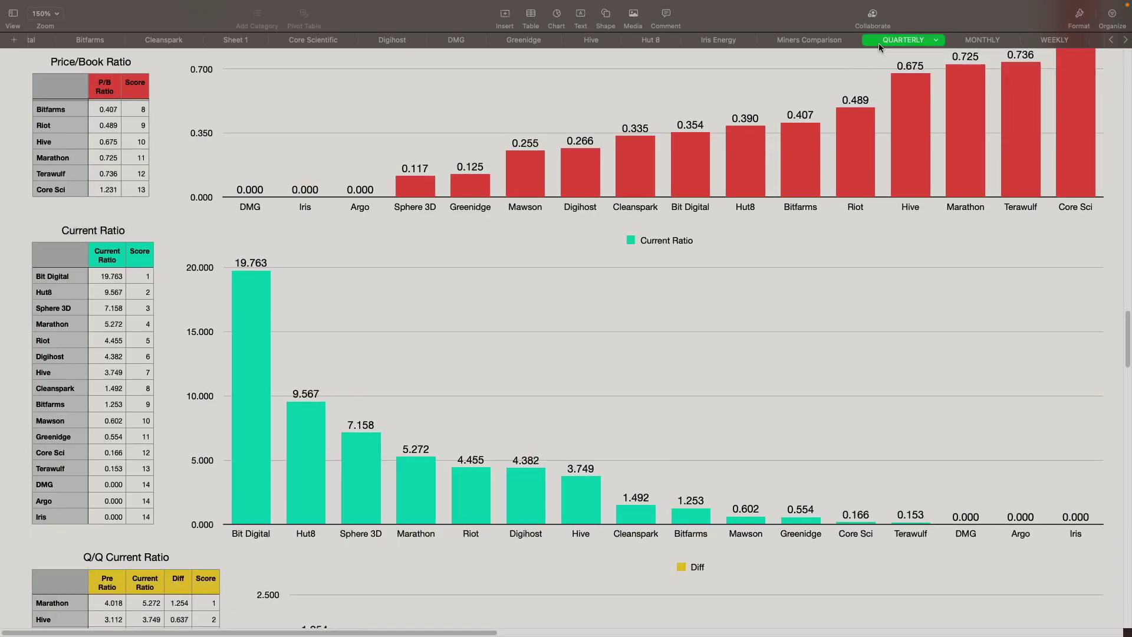
pyautogui.click(882, 43)
pyautogui.scroll(-1, 429, 428)
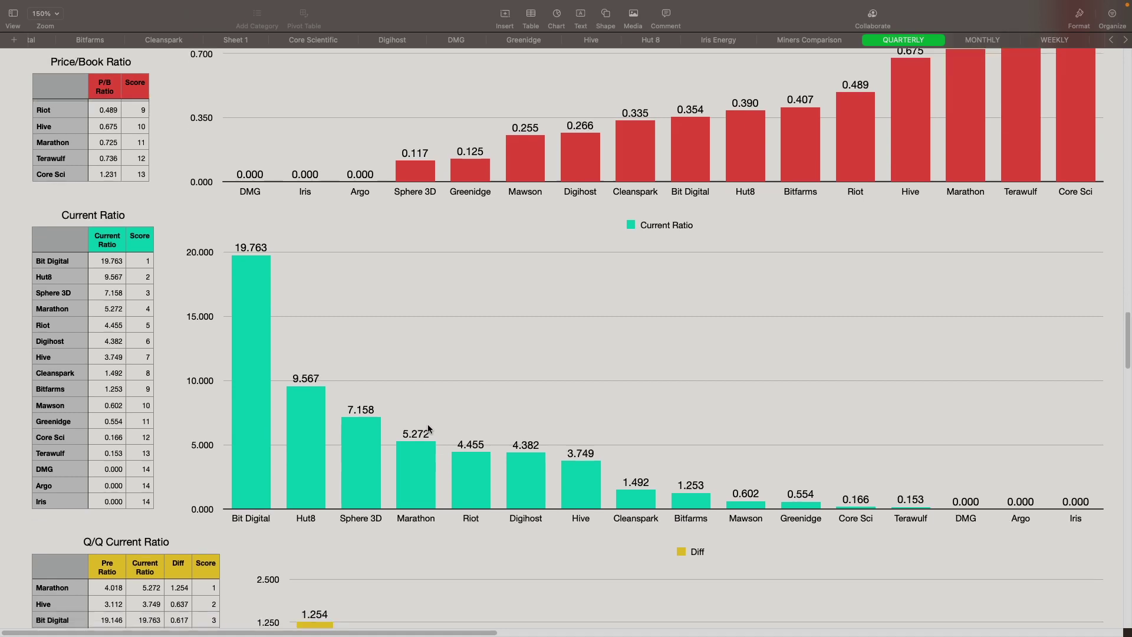
pyautogui.scroll(-5, 427, 423)
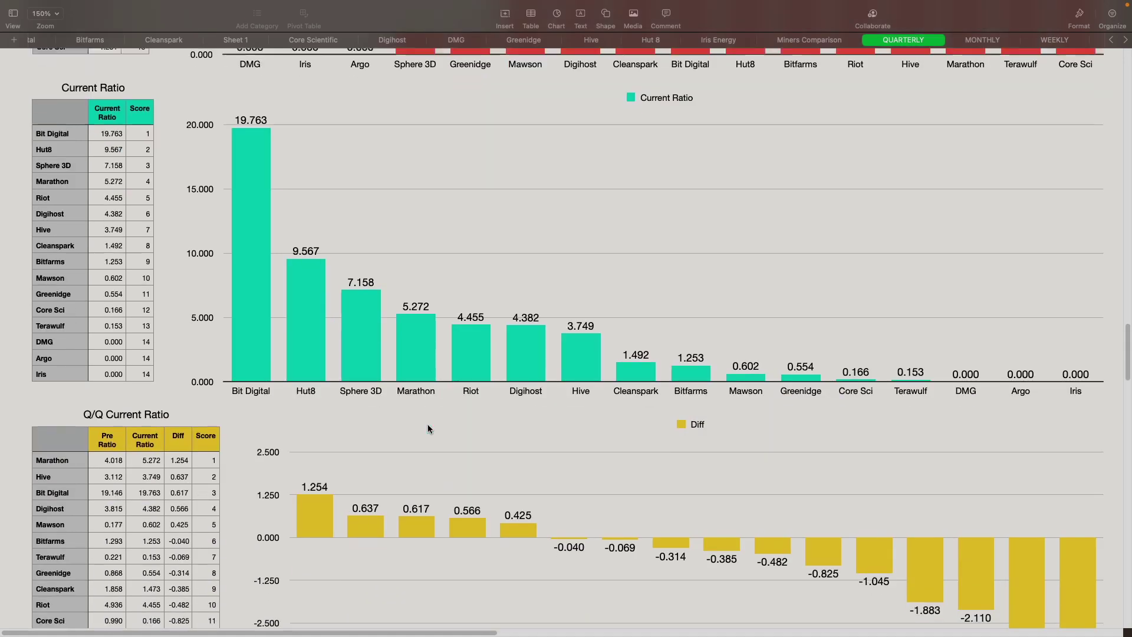
pyautogui.scroll(-1, 388, 431)
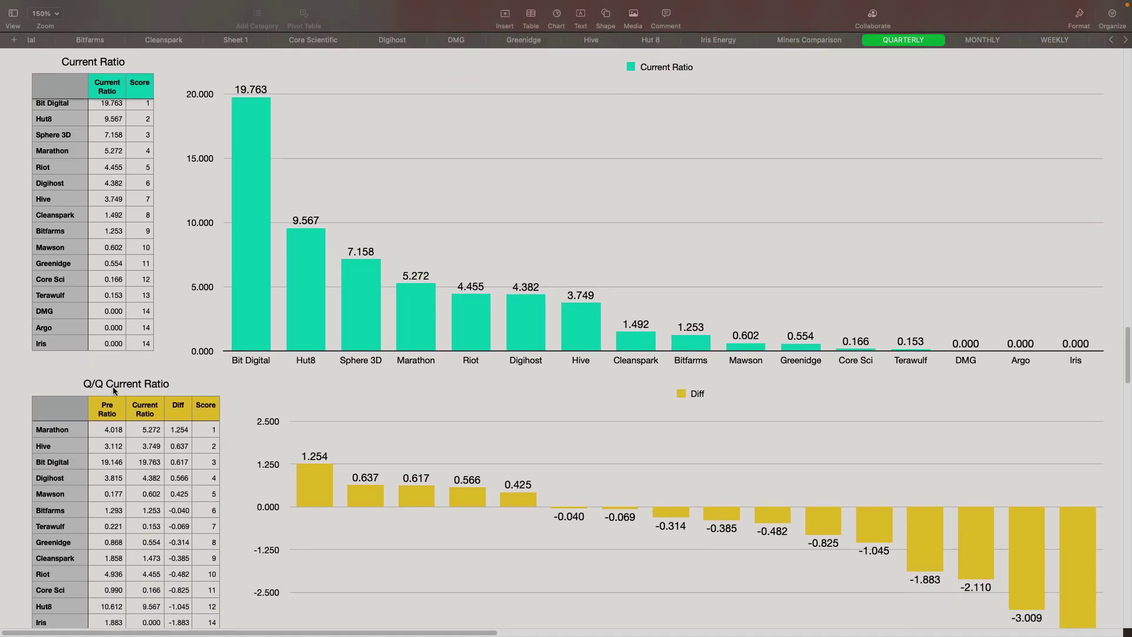
pyautogui.scroll(-6, 121, 390)
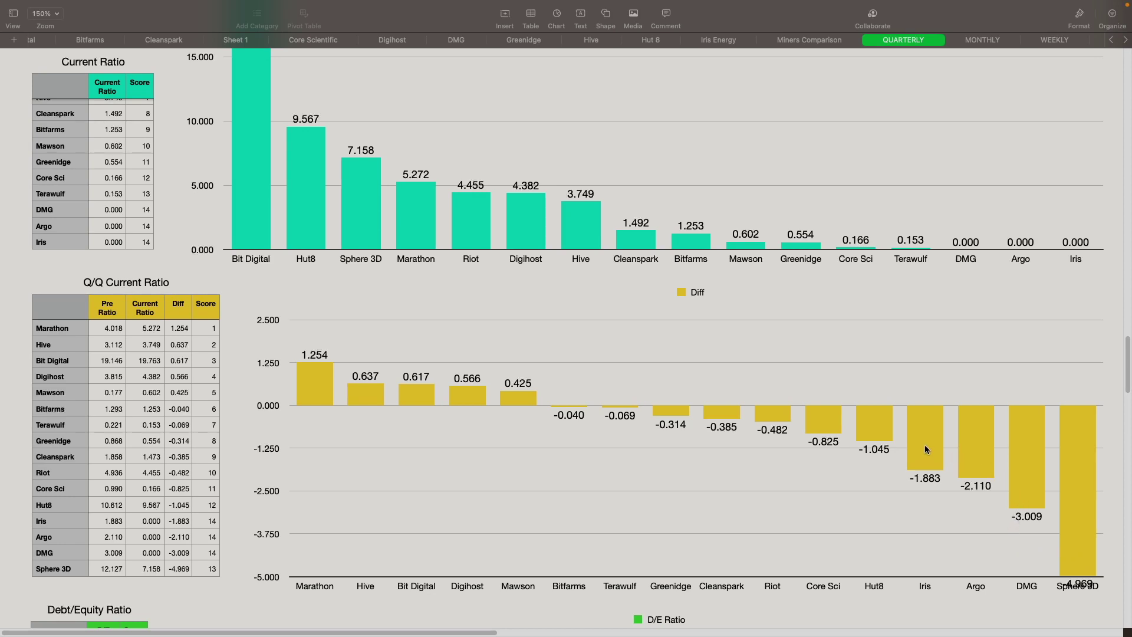
pyautogui.scroll(-3, 330, 454)
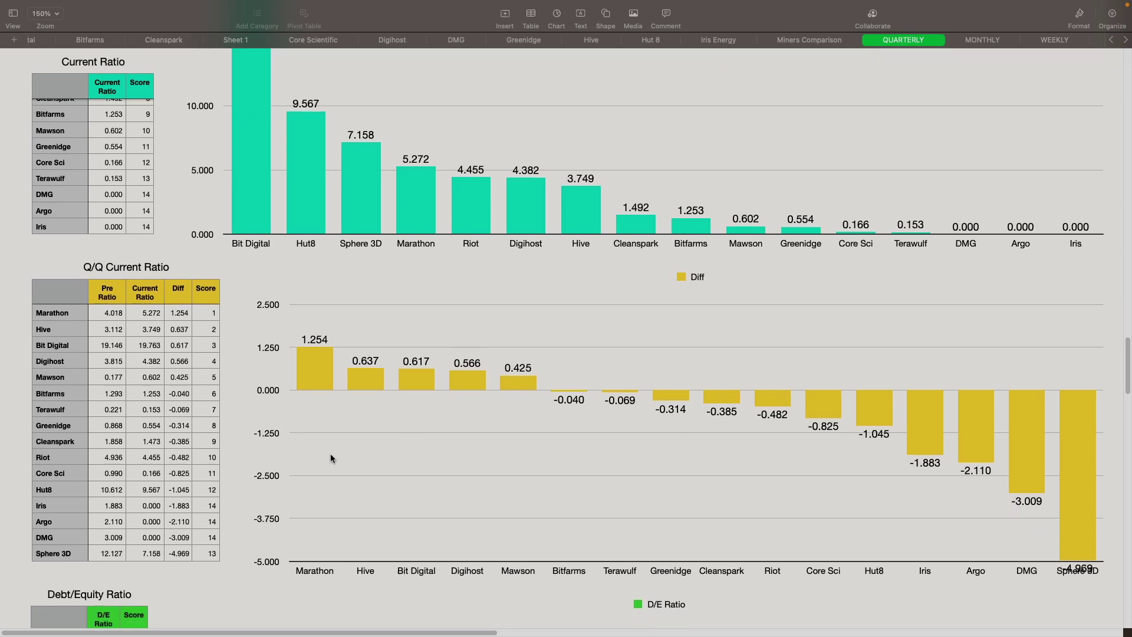
pyautogui.scroll(-9, 321, 454)
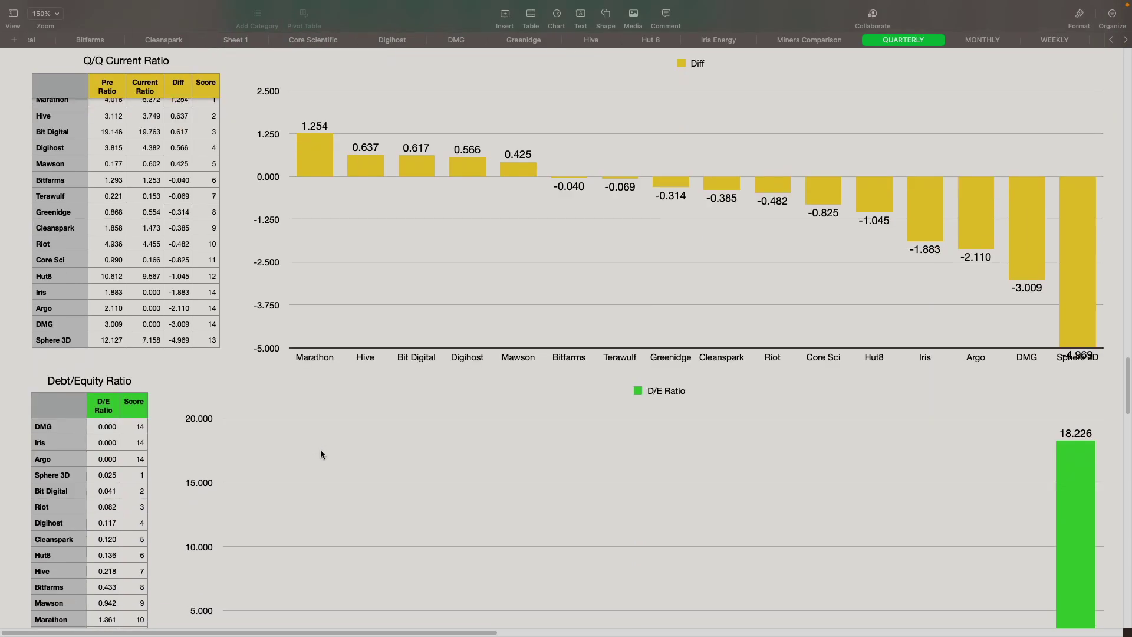
pyautogui.scroll(-1, 320, 454)
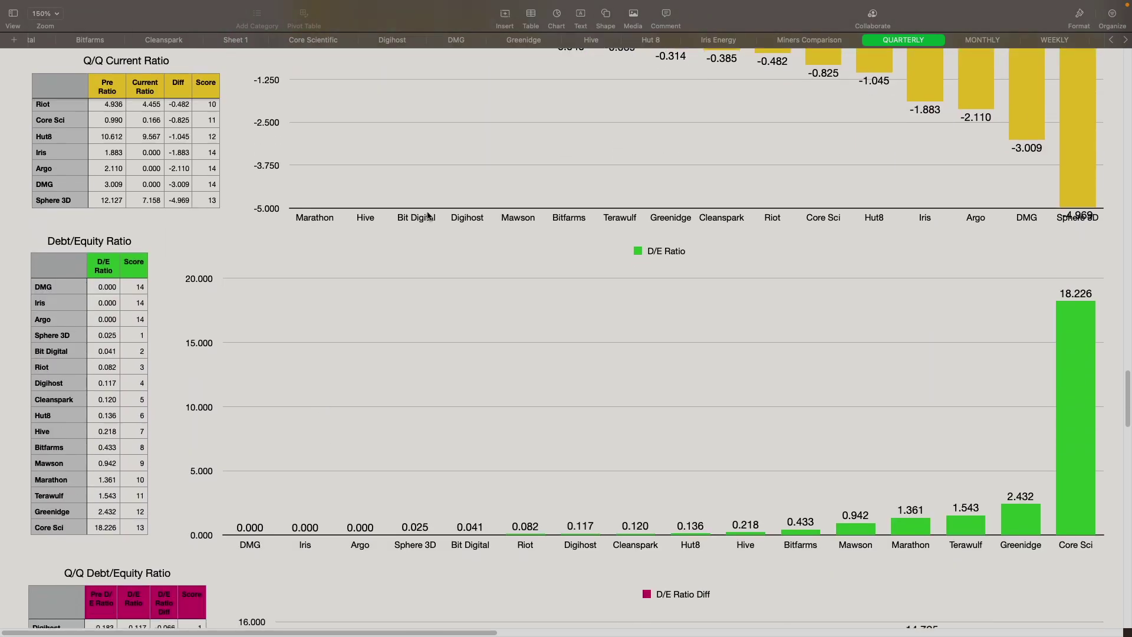
pyautogui.click(724, 41)
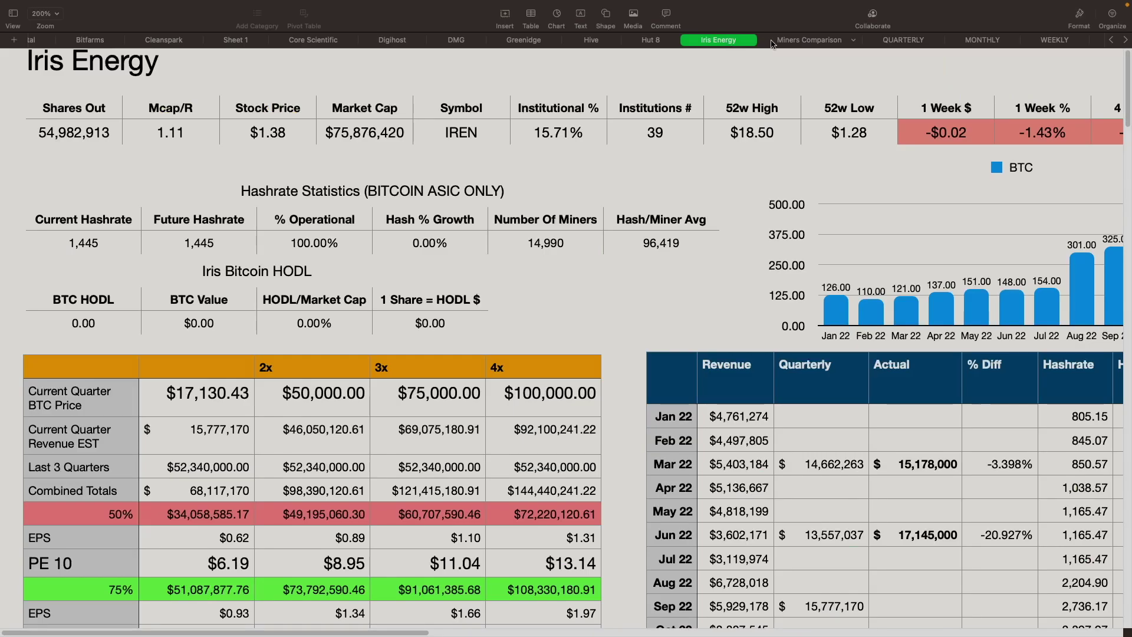
pyautogui.click(653, 41)
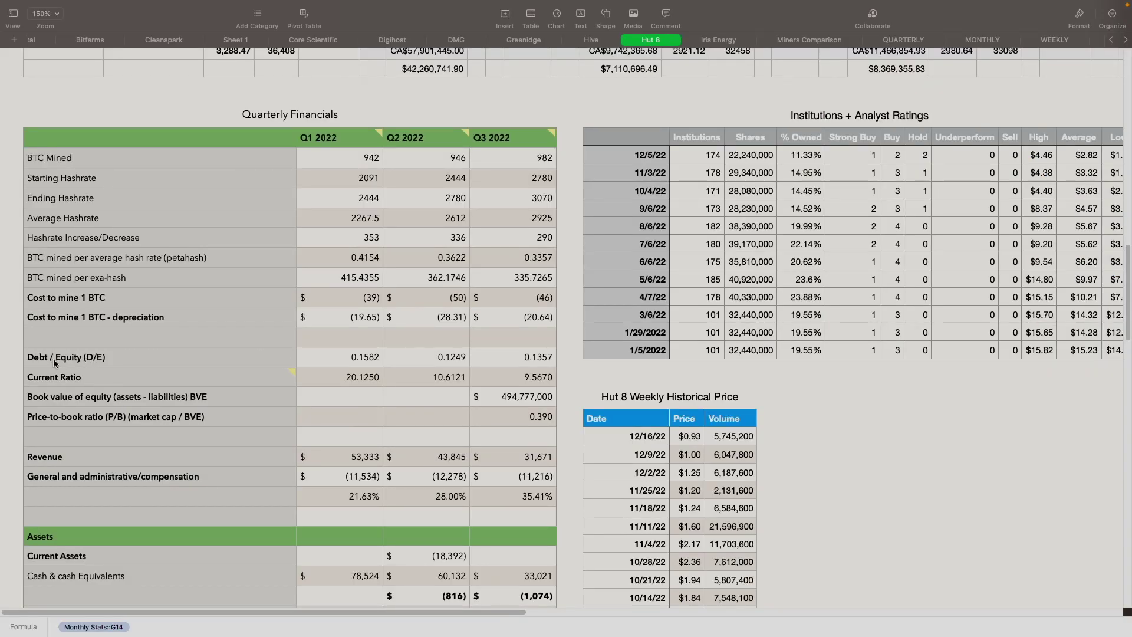
pyautogui.click(499, 357)
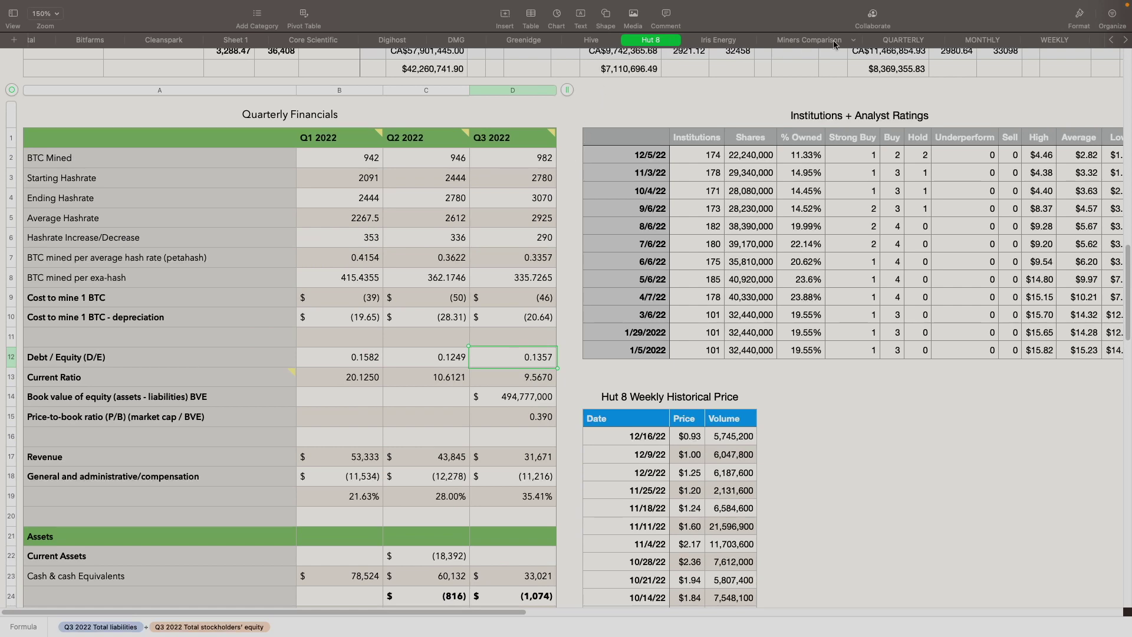
pyautogui.click(890, 41)
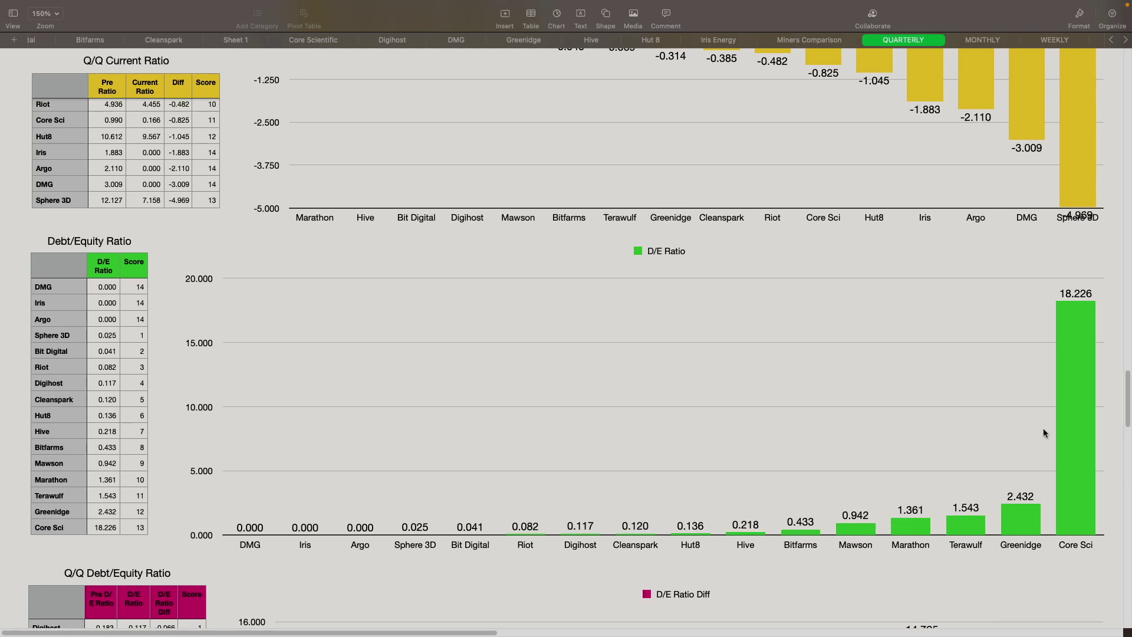
pyautogui.scroll(-5, 310, 417)
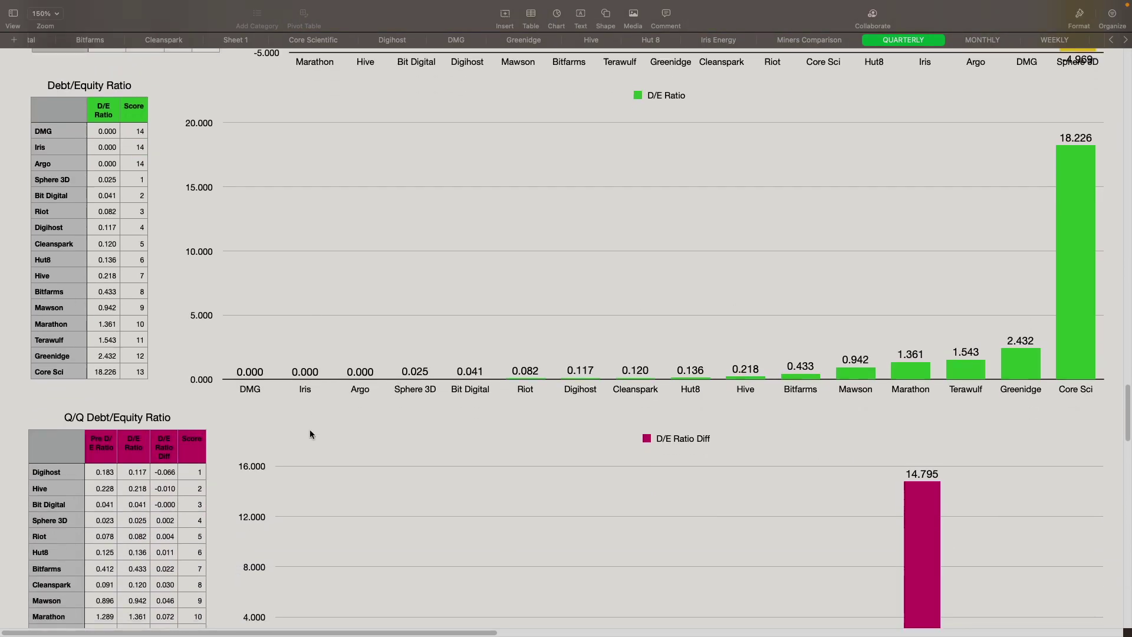
pyautogui.scroll(-1, 266, 425)
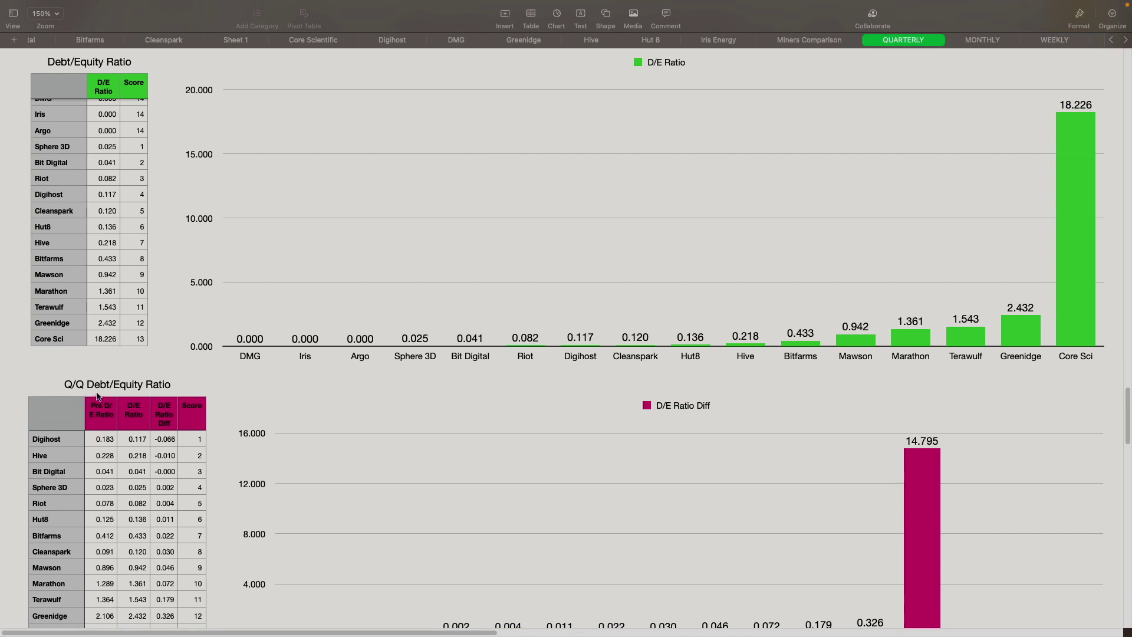
pyautogui.scroll(-2, 150, 387)
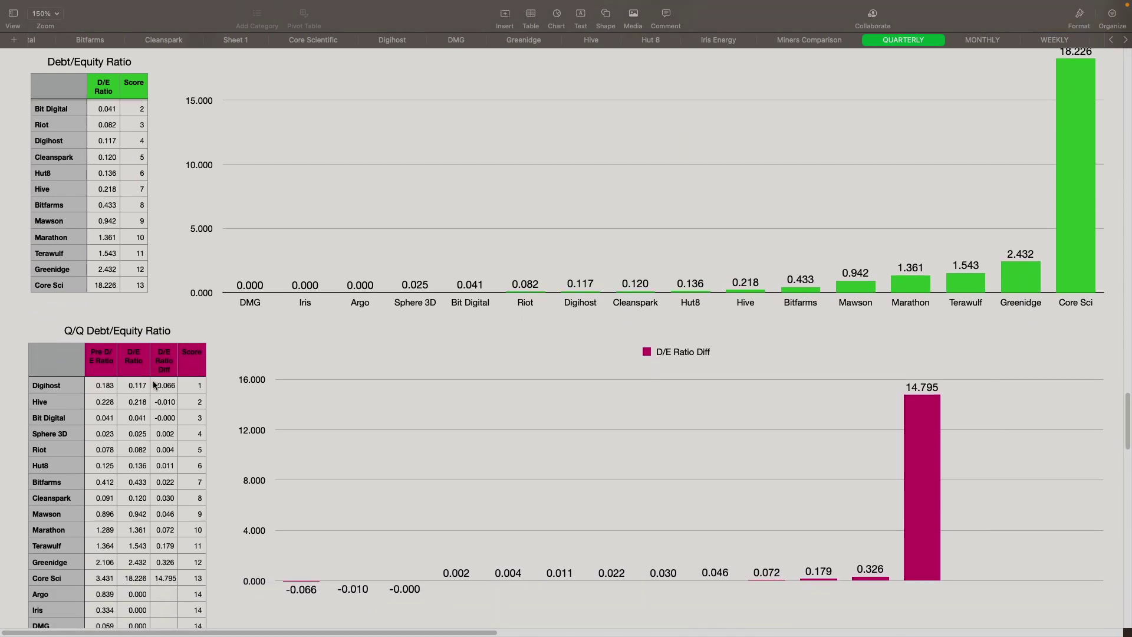
pyautogui.scroll(-1, 155, 385)
pyautogui.scroll(-1, 141, 377)
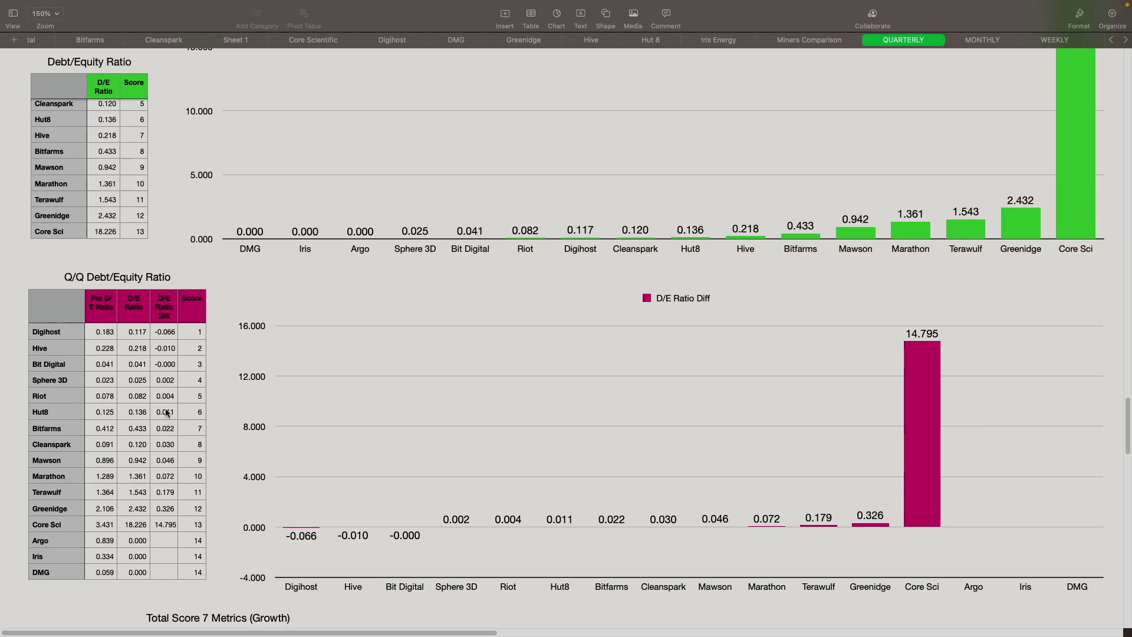
pyautogui.scroll(1, 167, 412)
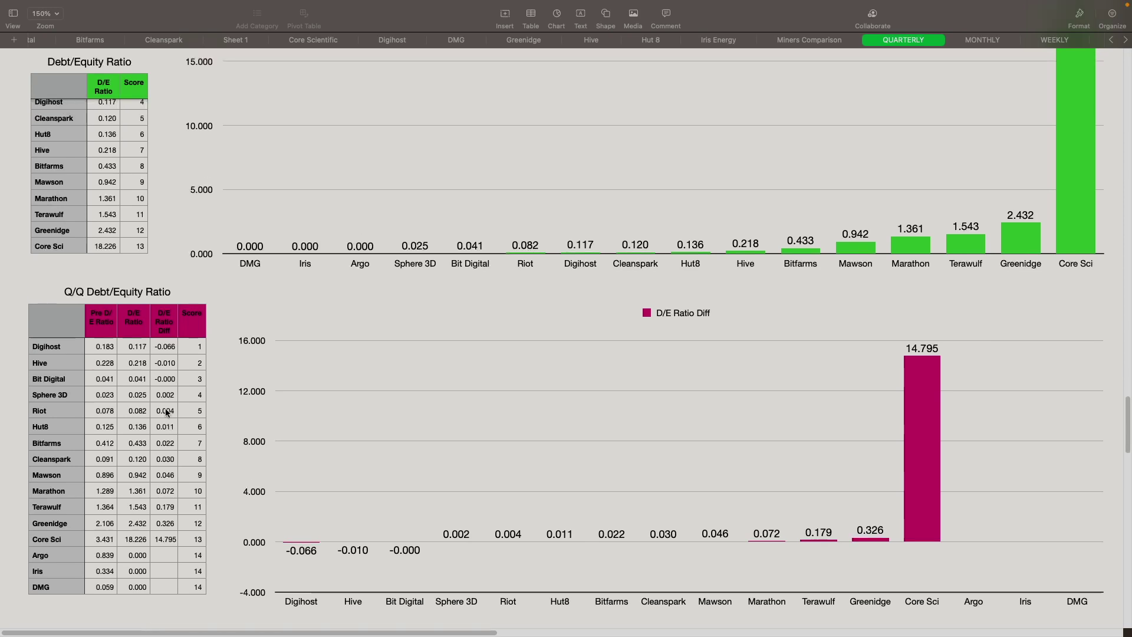
pyautogui.scroll(-1, 167, 413)
pyautogui.scroll(-1, 167, 413)
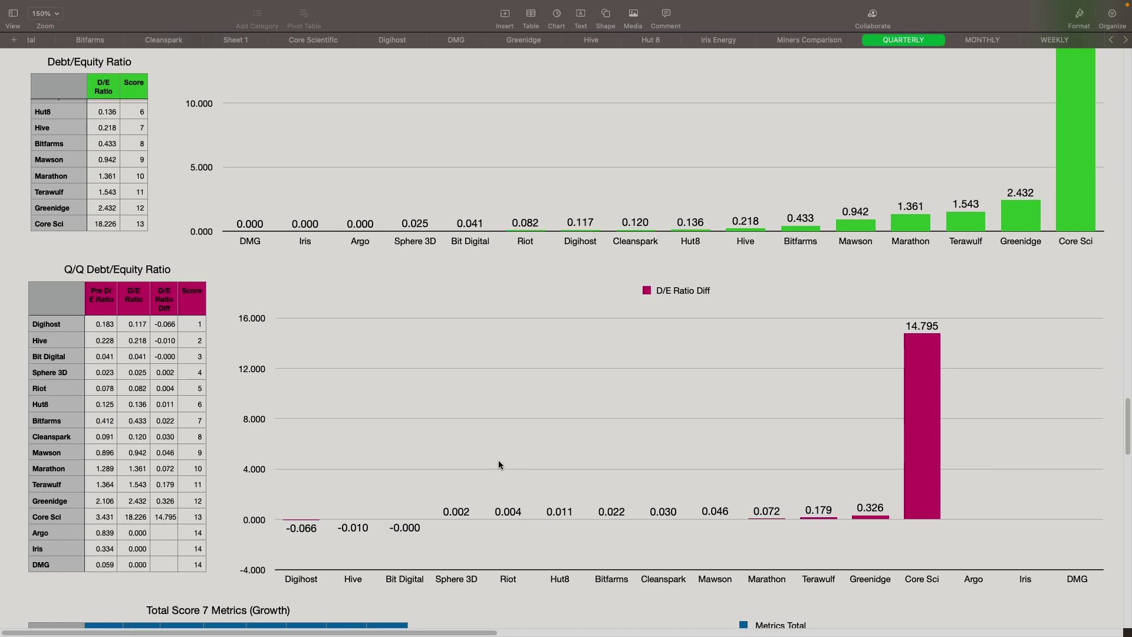
pyautogui.scroll(-1, 459, 451)
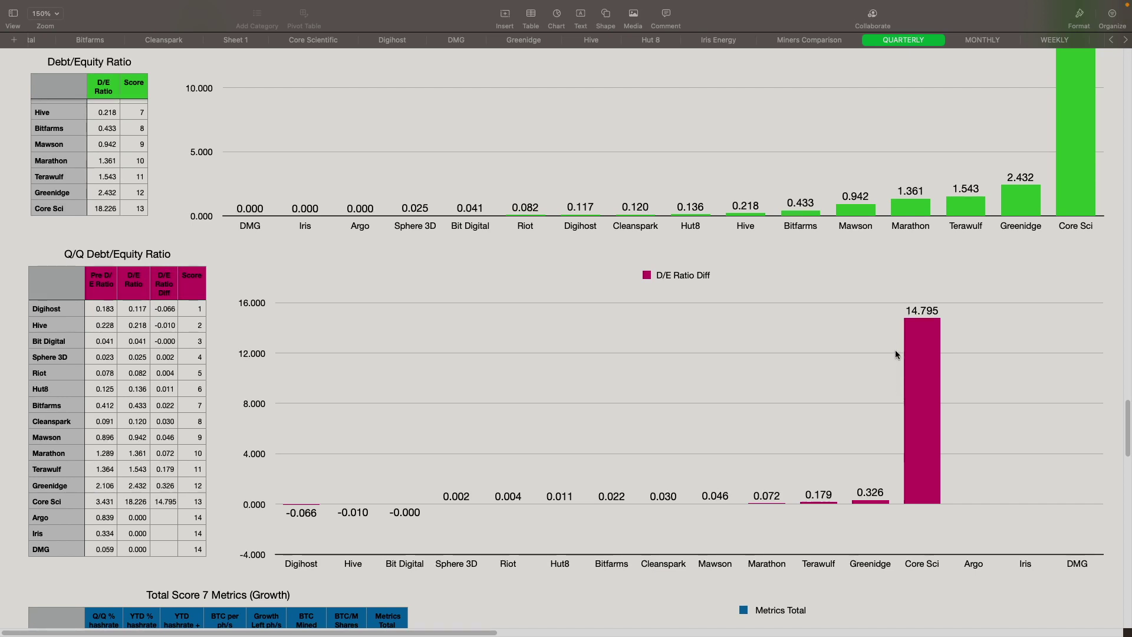
pyautogui.scroll(-4, 225, 436)
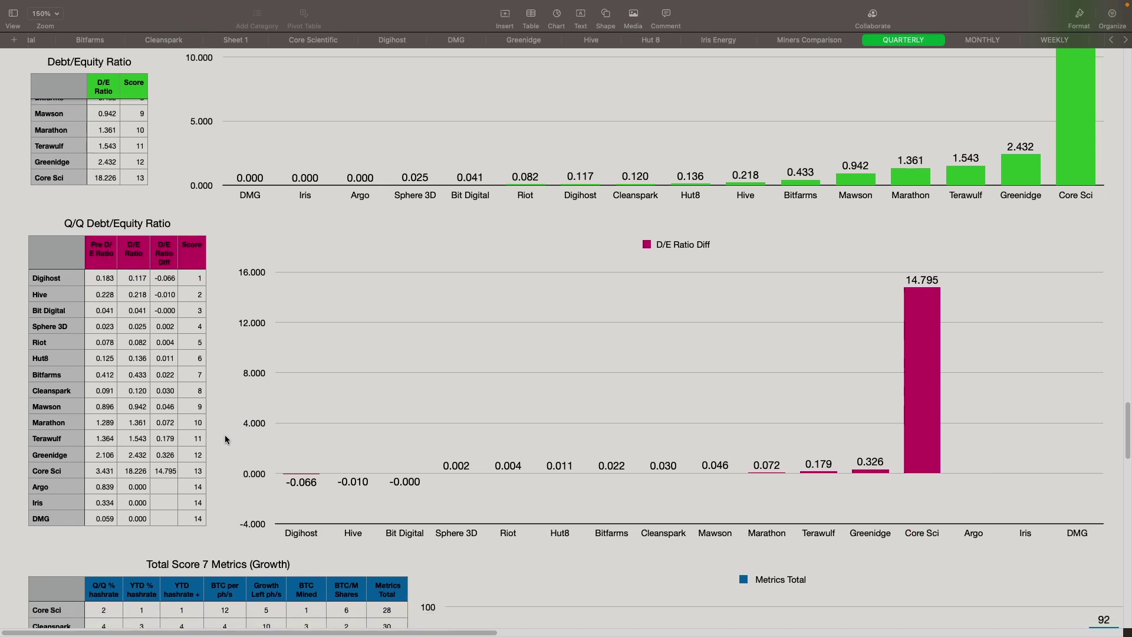
pyautogui.scroll(-3, 286, 419)
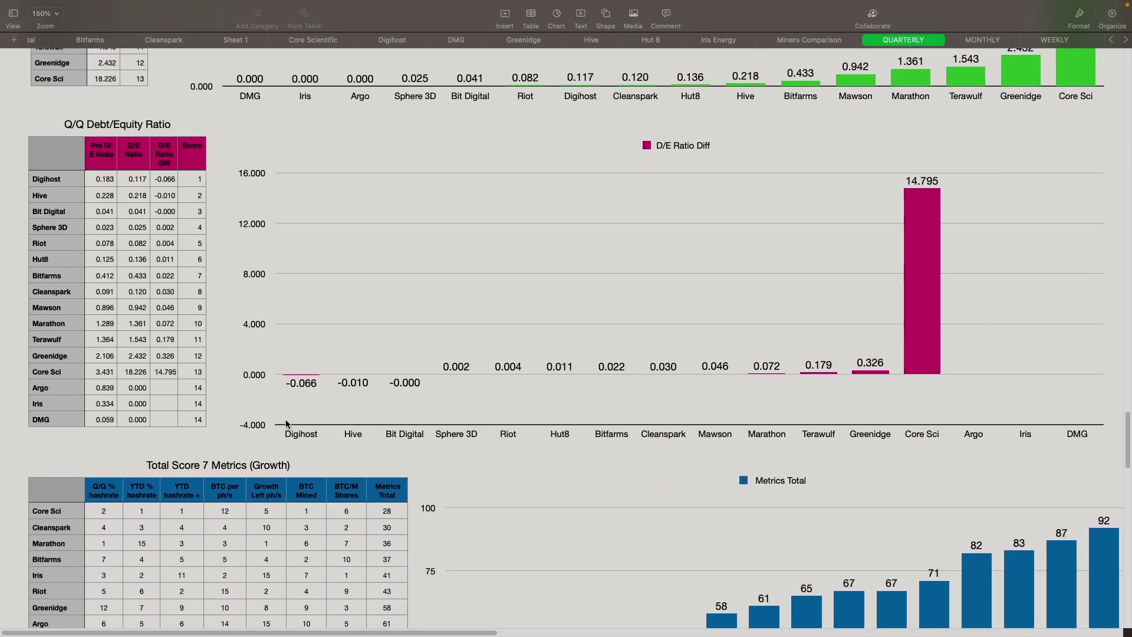
pyautogui.scroll(-4, 285, 423)
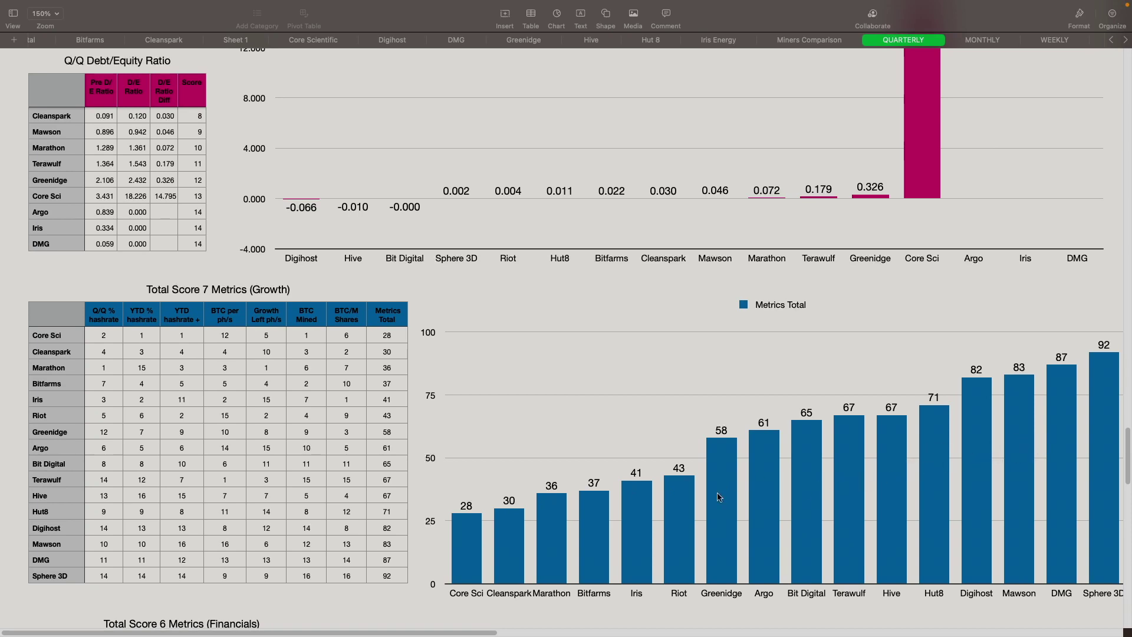
pyautogui.scroll(-1, 545, 511)
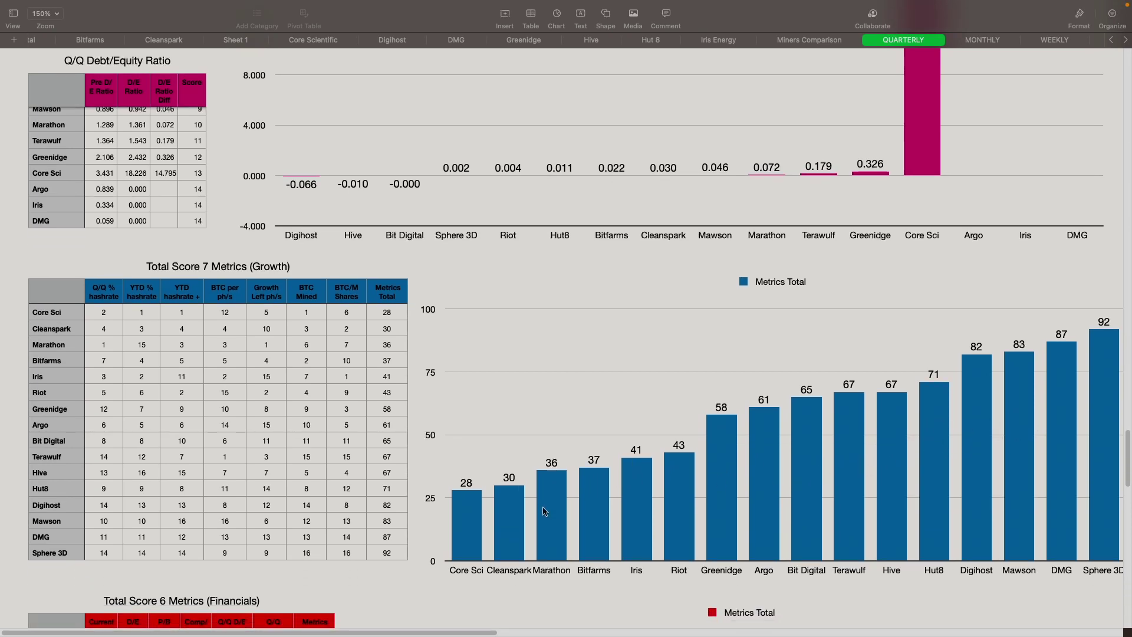
pyautogui.scroll(1, 545, 511)
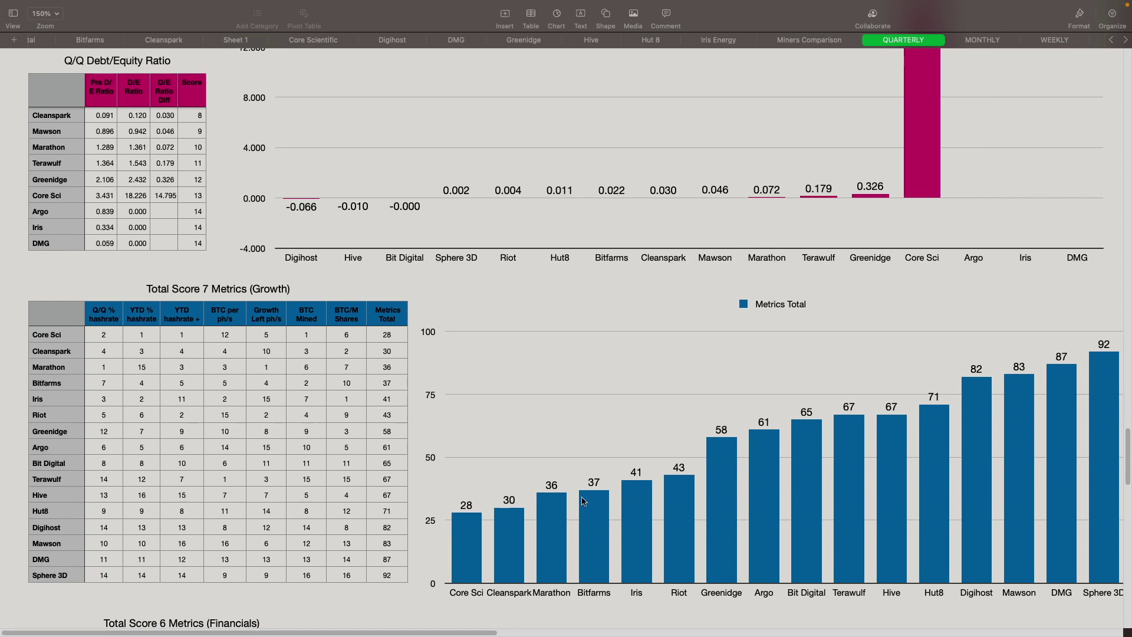
pyautogui.scroll(-2, 582, 500)
pyautogui.scroll(-6, 582, 500)
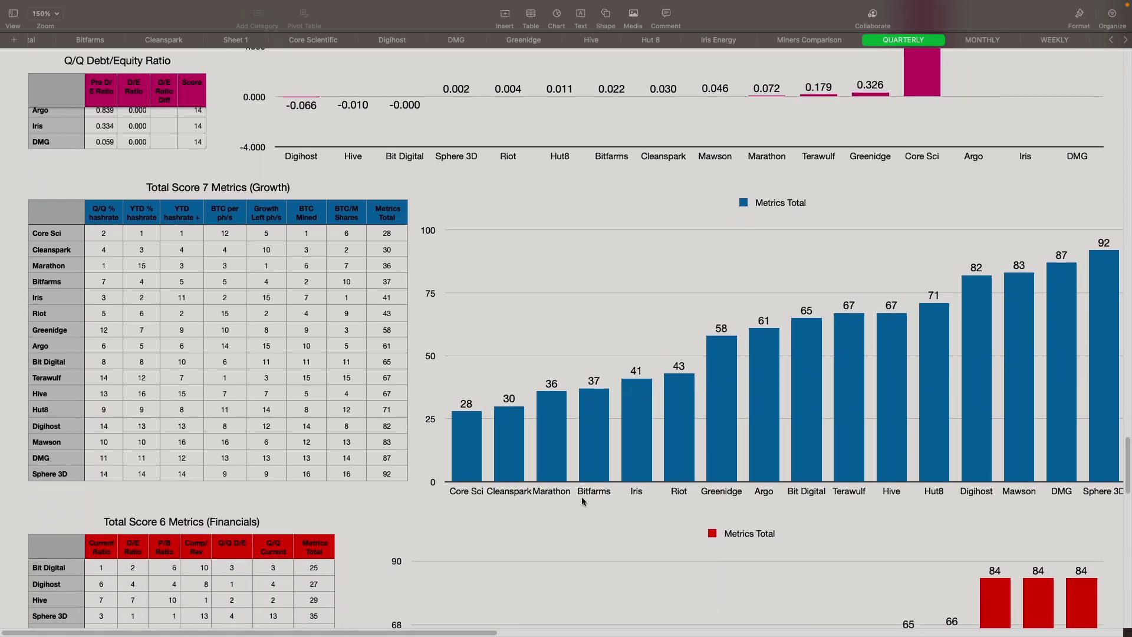
pyautogui.scroll(-12, 582, 498)
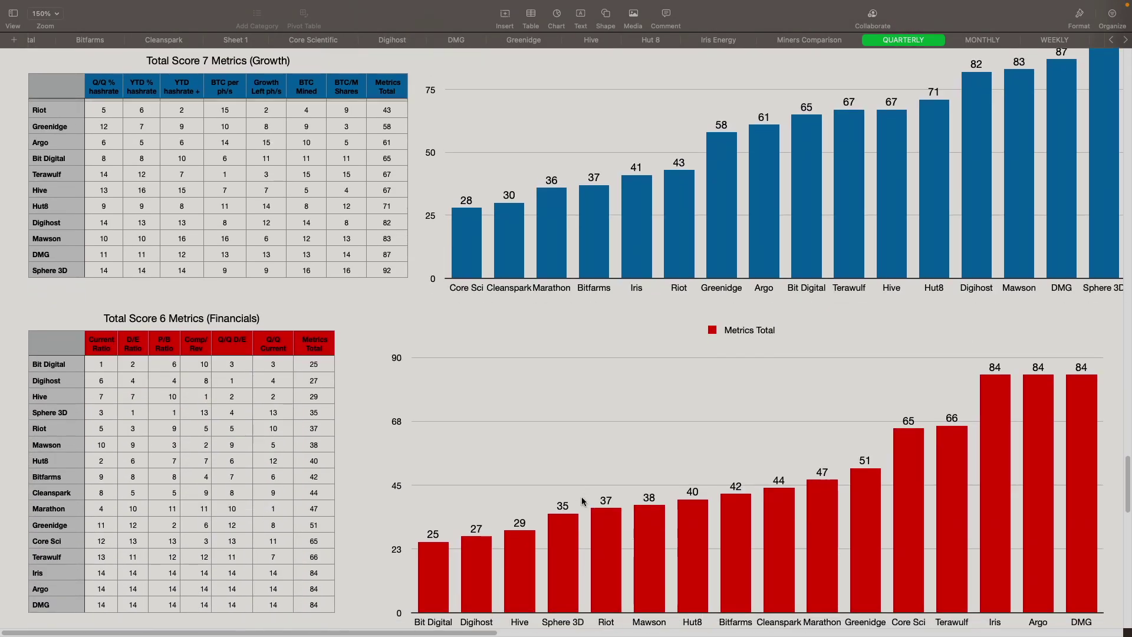
pyautogui.scroll(-1, 583, 500)
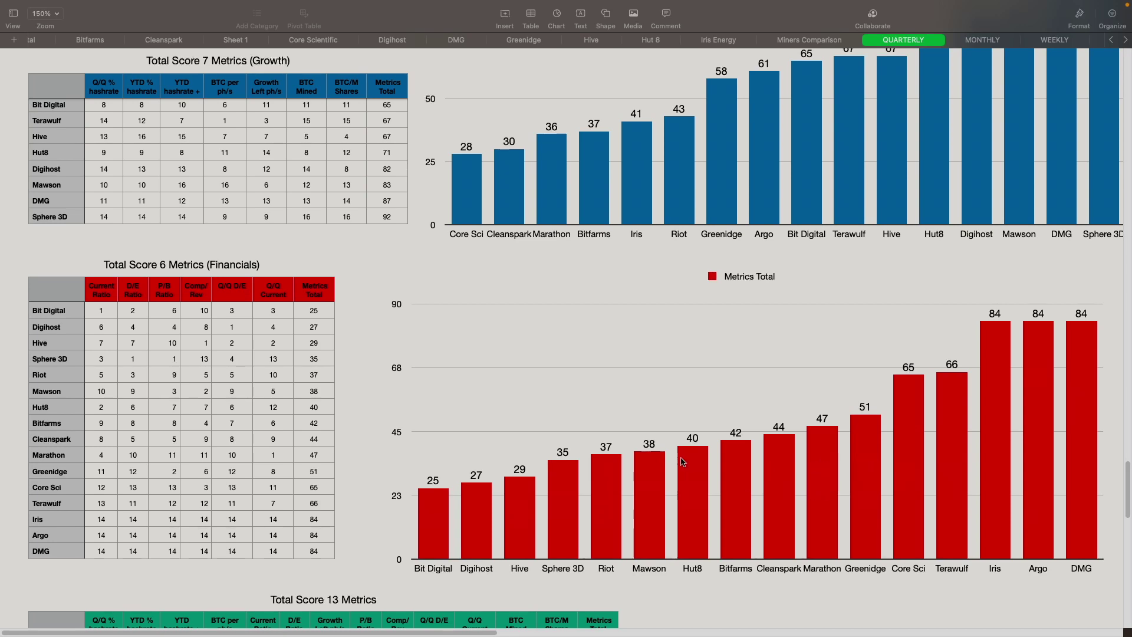
pyautogui.scroll(-2, 472, 395)
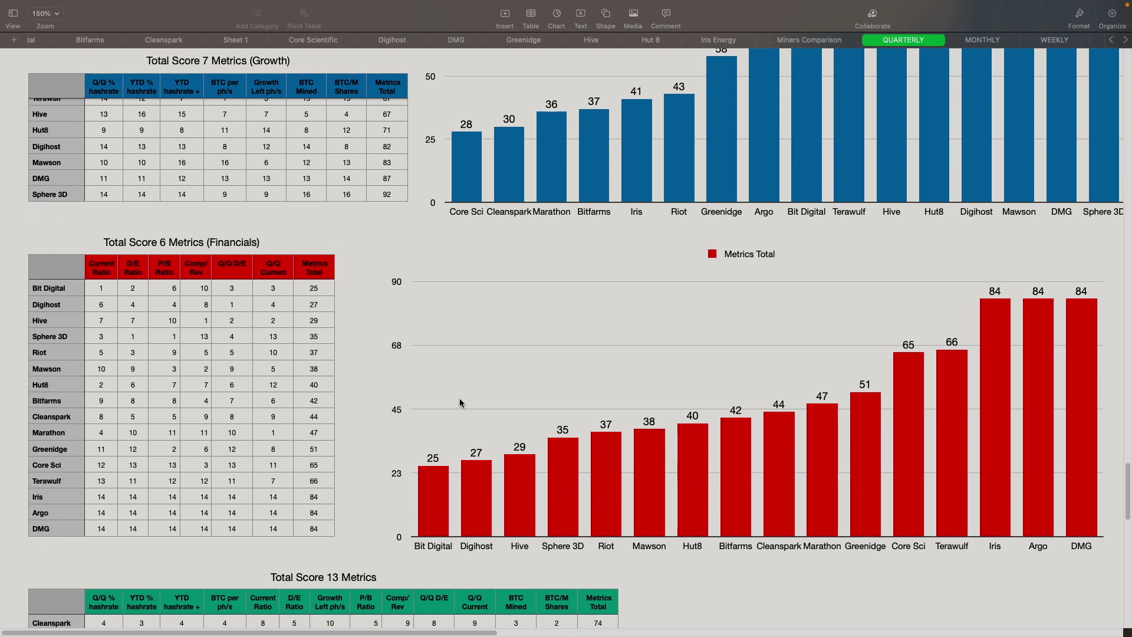
pyautogui.scroll(-4, 430, 412)
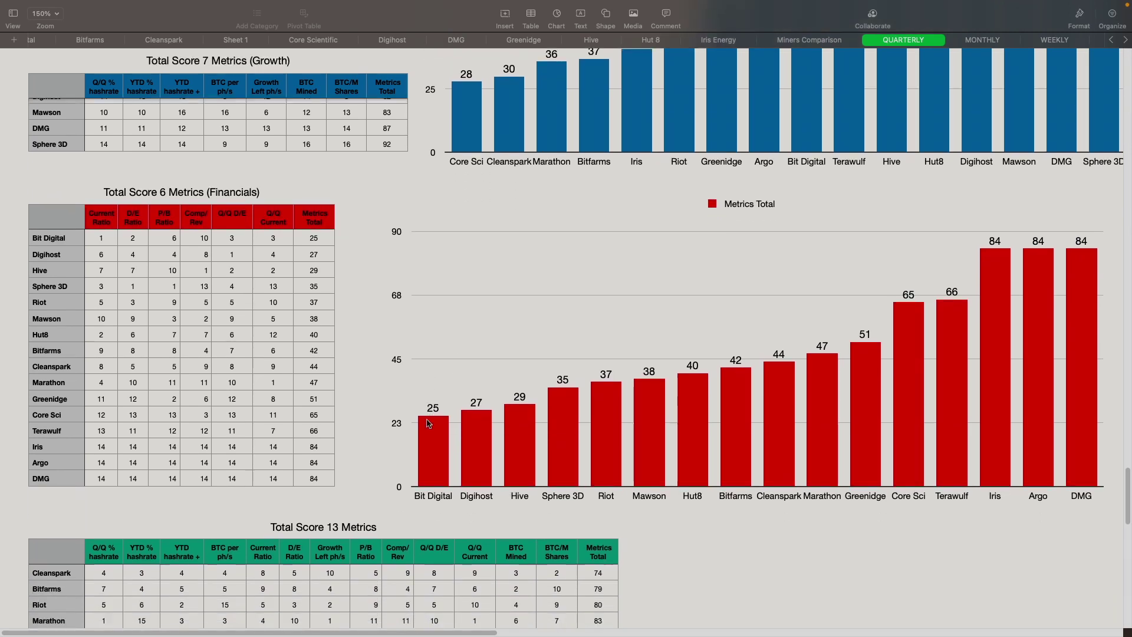
pyautogui.scroll(-20, 429, 423)
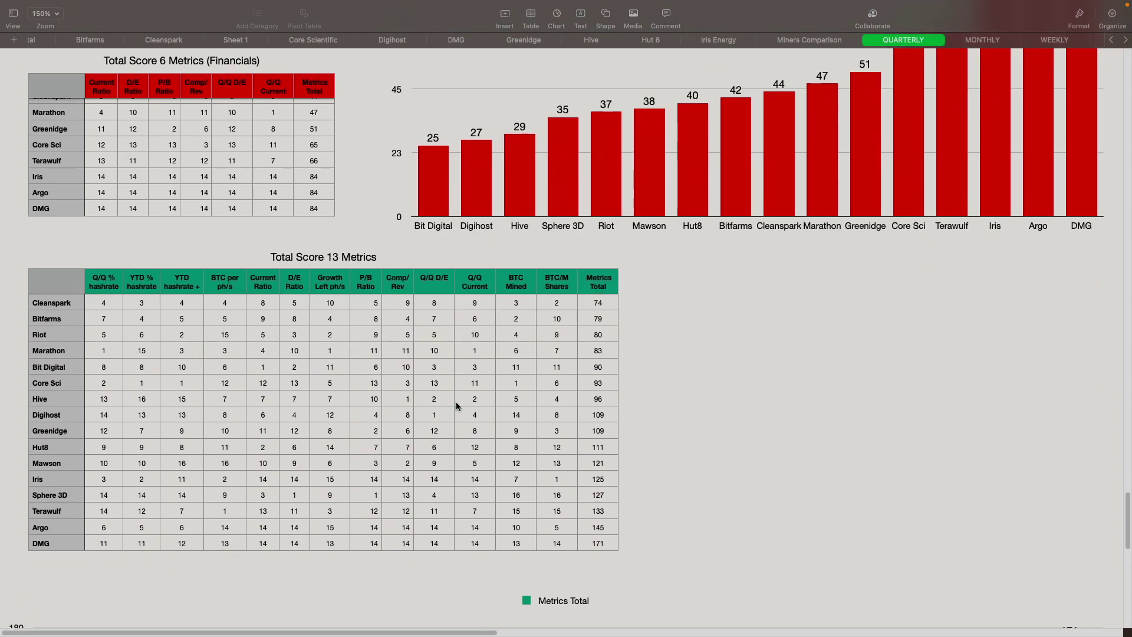
pyautogui.scroll(-14, 455, 401)
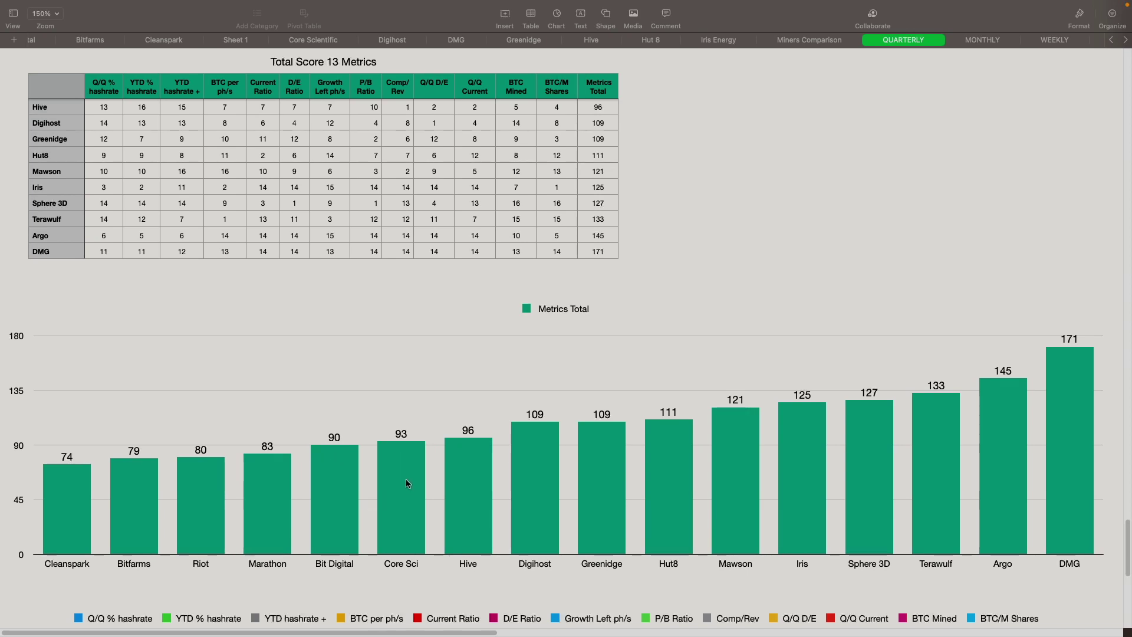
pyautogui.scroll(1, 407, 483)
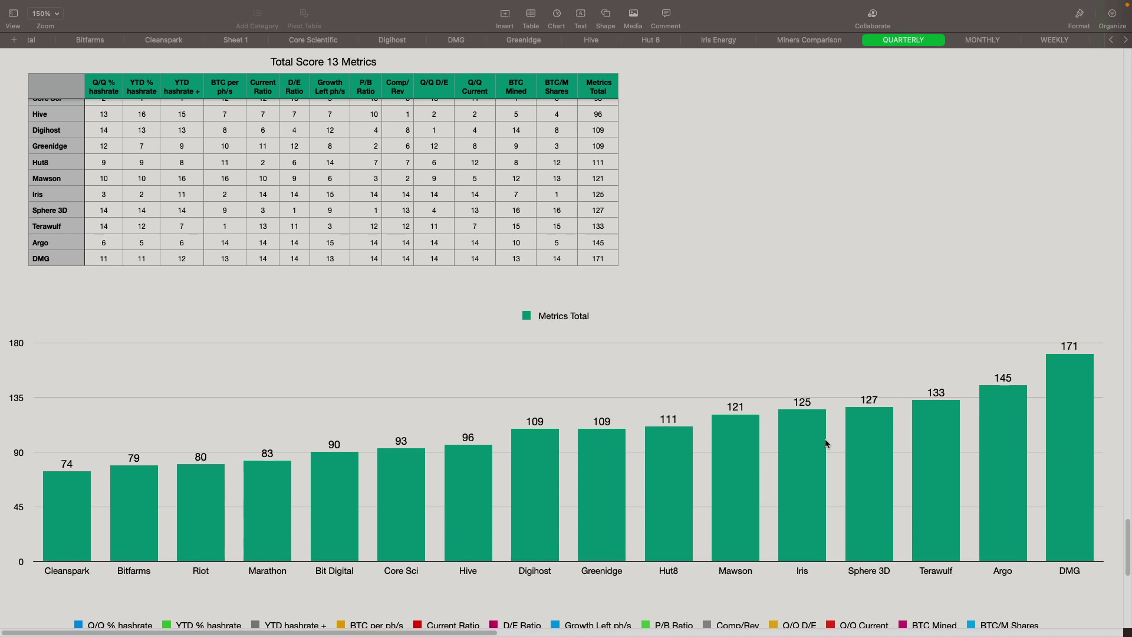
pyautogui.scroll(-8, 434, 440)
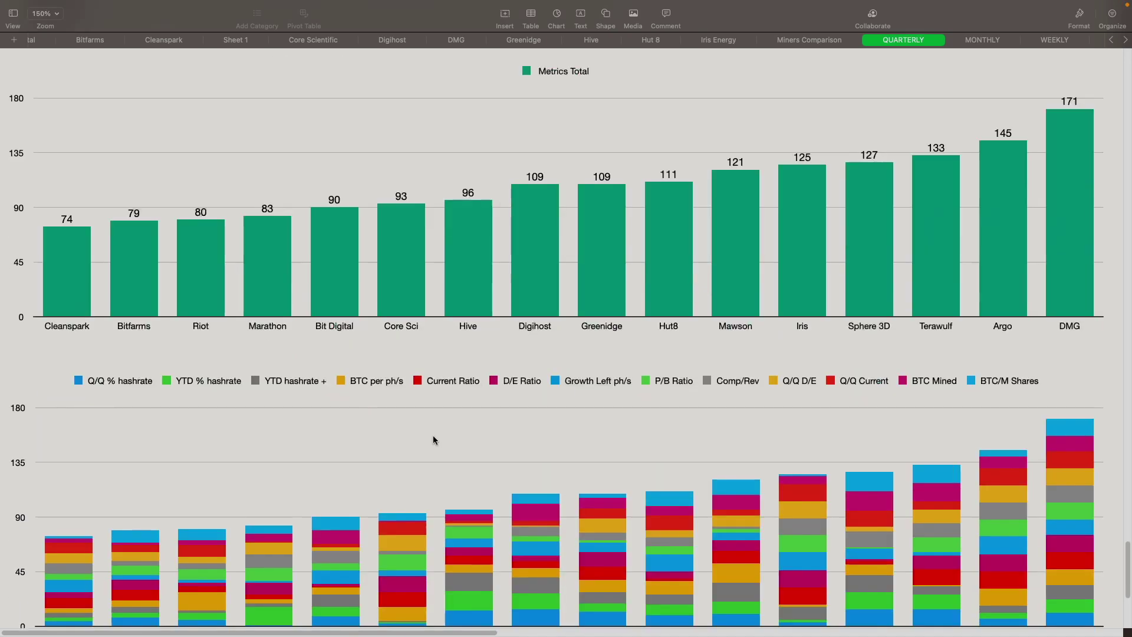
pyautogui.scroll(-2, 433, 440)
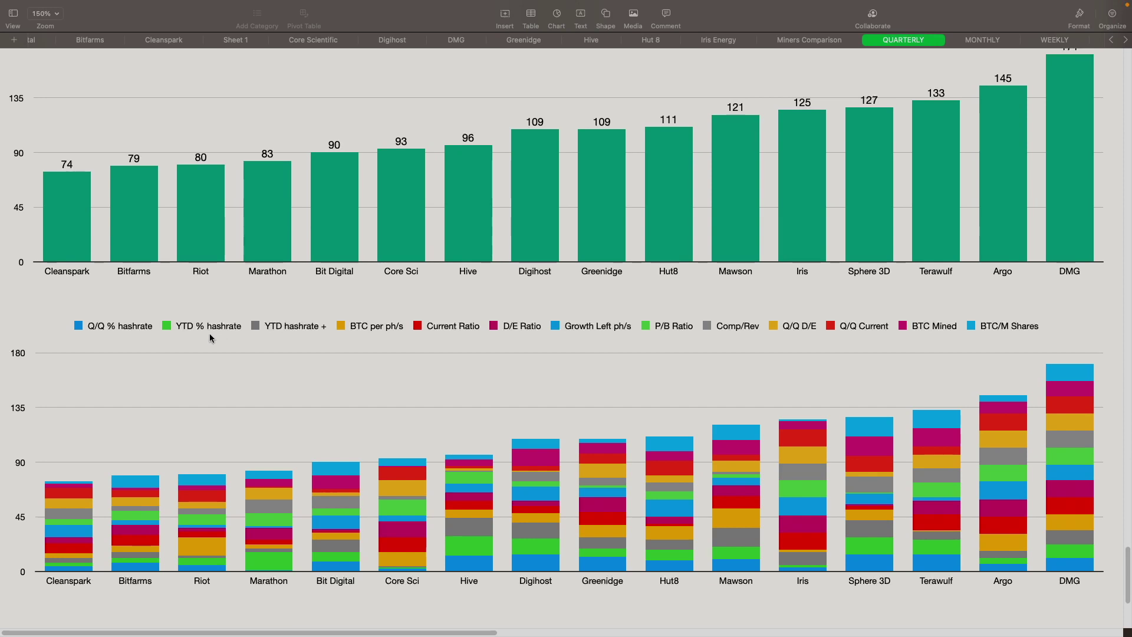
pyautogui.scroll(1, 267, 372)
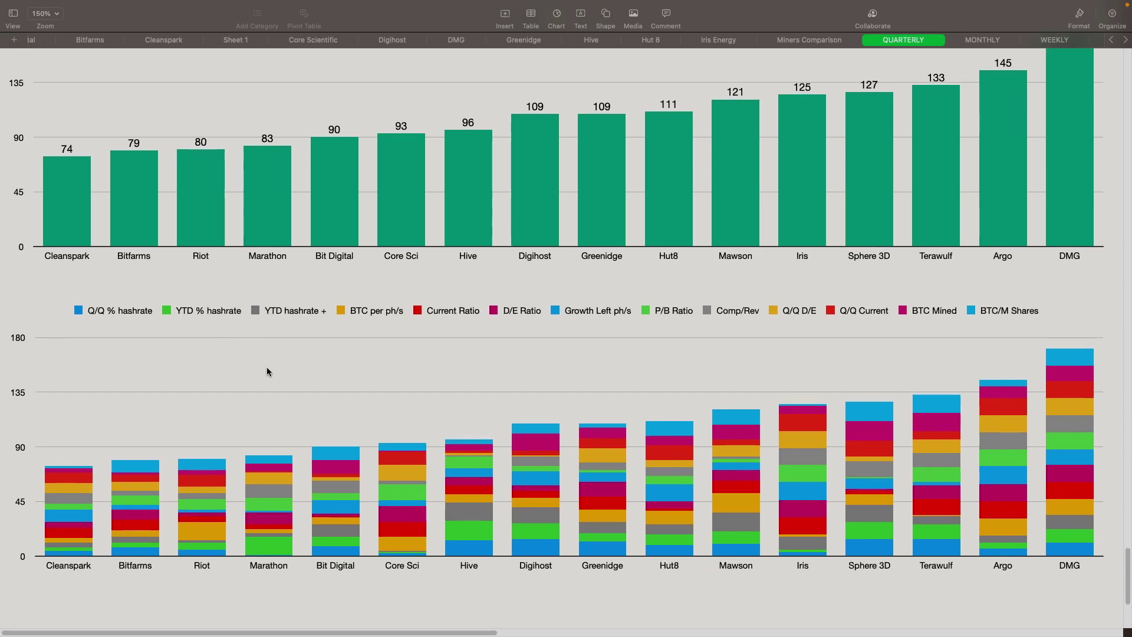
pyautogui.scroll(5, 267, 372)
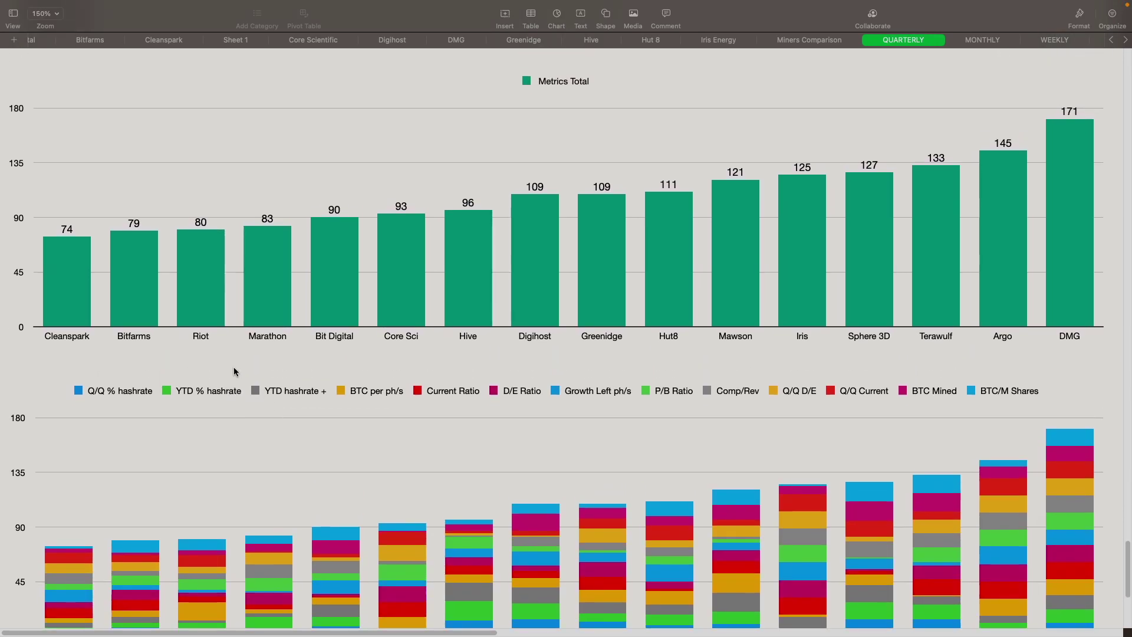
pyautogui.scroll(5, 234, 372)
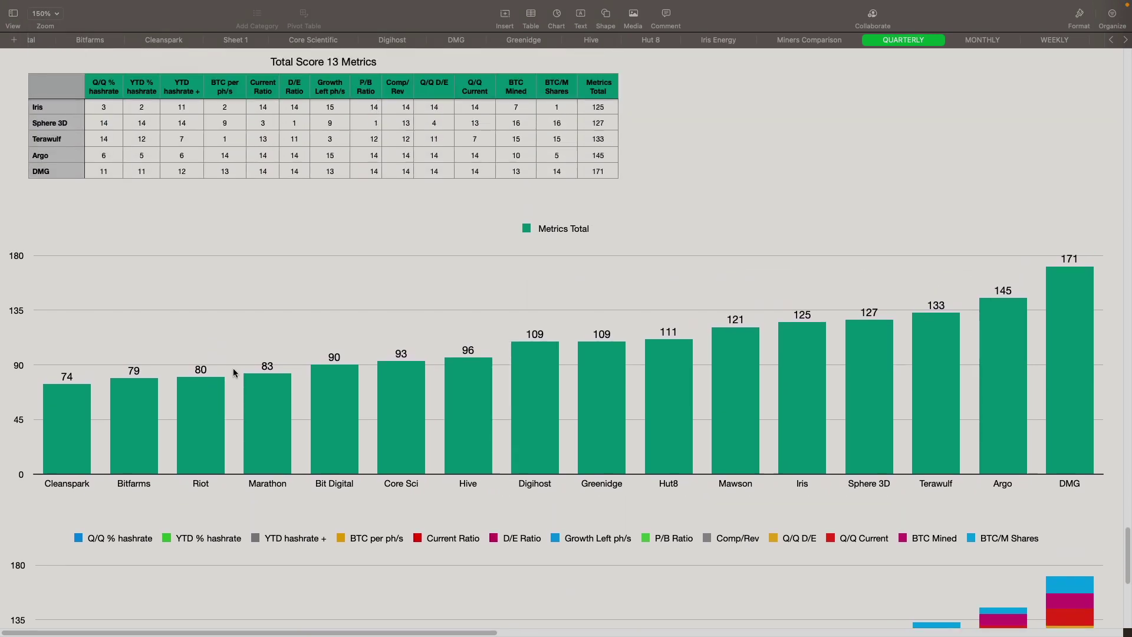
pyautogui.scroll(1, 233, 372)
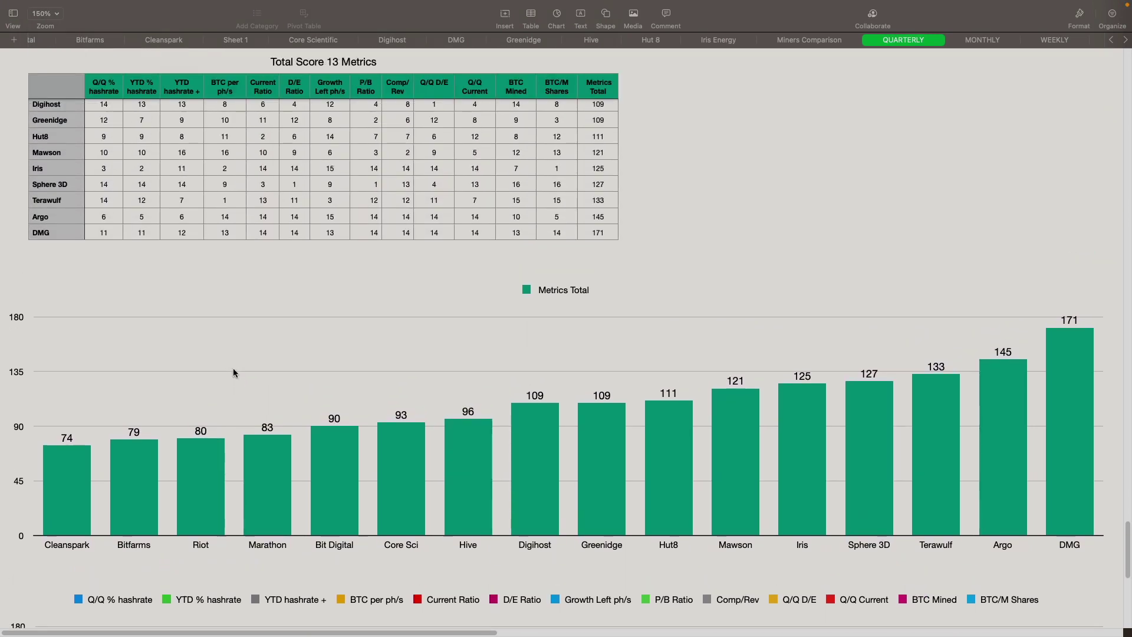
pyautogui.scroll(2, 234, 372)
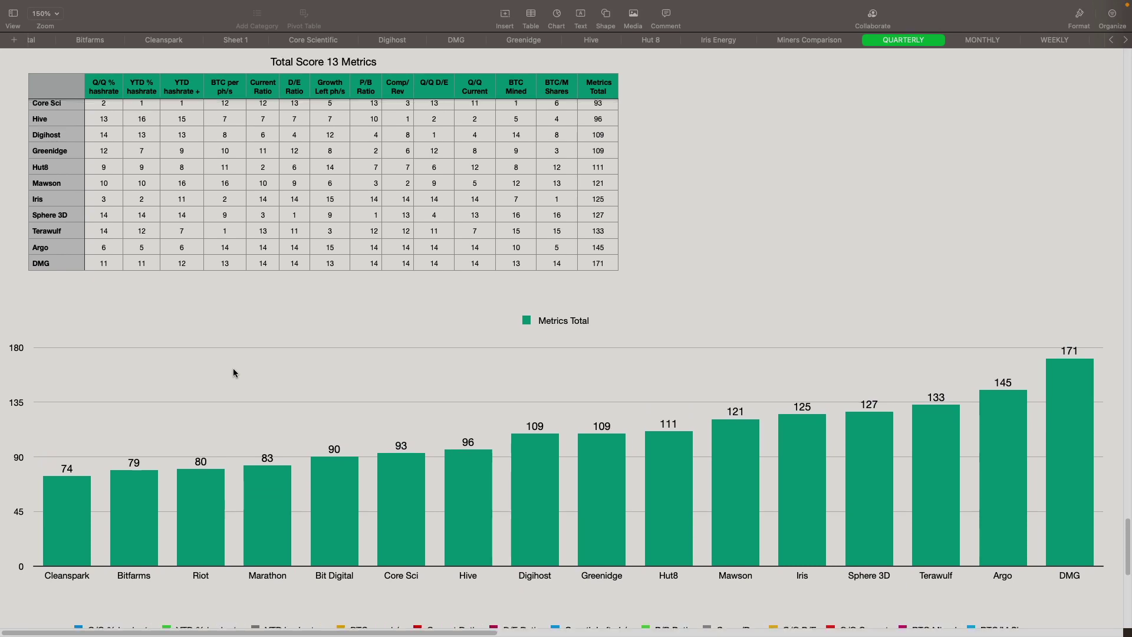